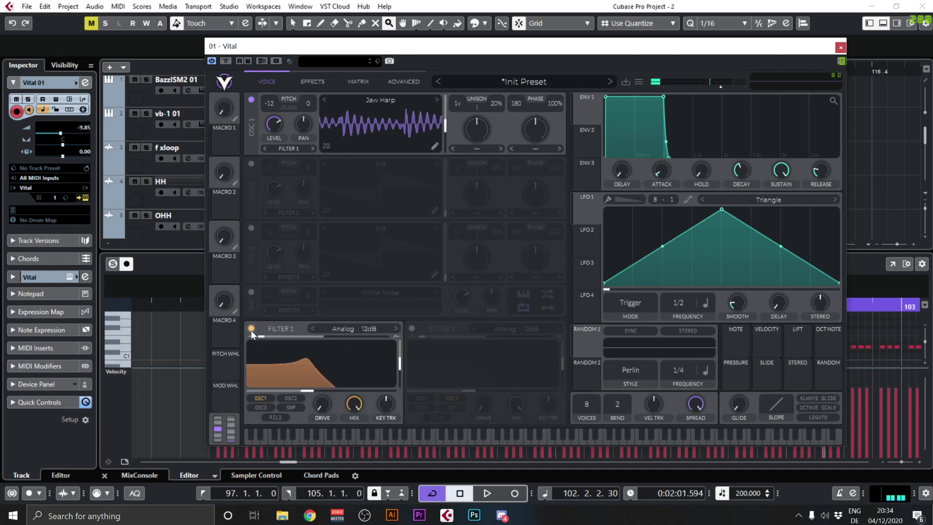
- Open Filter 1's cutoff fully, lower its resonance, and turn its drive up to maximum
drag(343, 350, 383, 415)
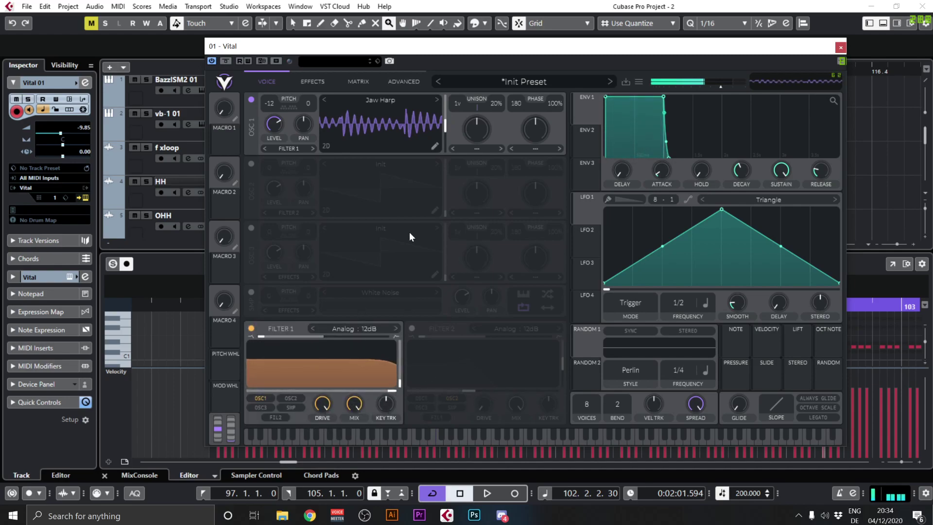
drag(322, 404, 366, 285)
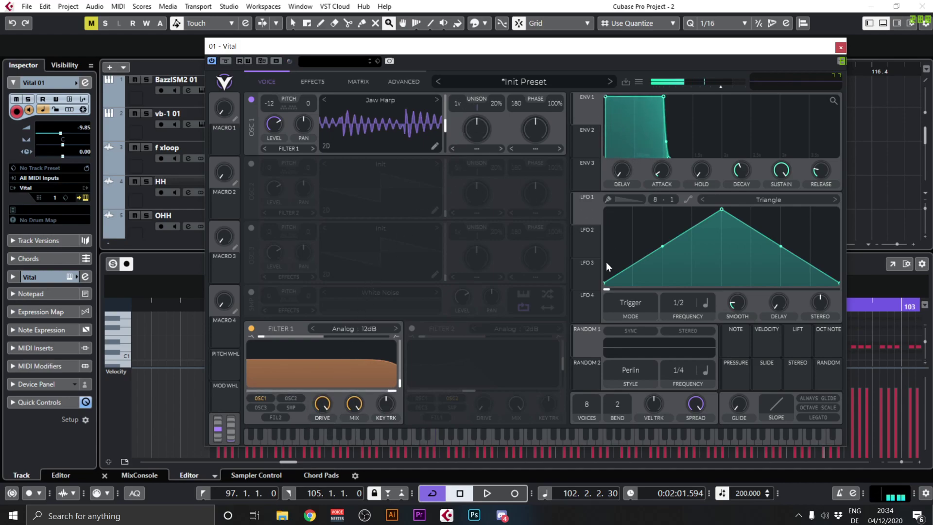
- Modulate oscillator 1's wavetable position with LFO 1 at 5.735 secs, and set Filter 1's cutoff to 76 semitones with 0% resonance
drag(588, 212, 446, 125)
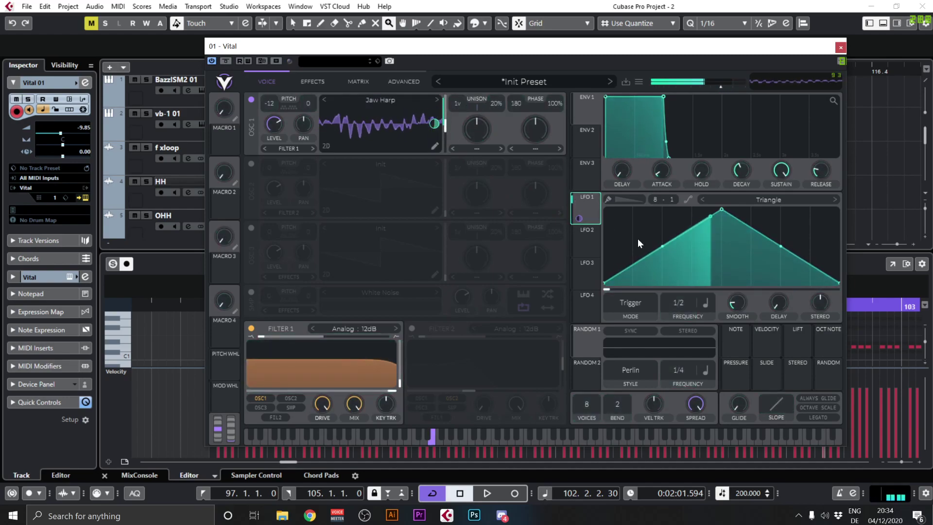
click(692, 315)
mouse_move(681, 305)
mouse_down()
mouse_move(678, 341)
mouse_move(681, 330)
mouse_move(658, 318)
mouse_move(679, 319)
mouse_up()
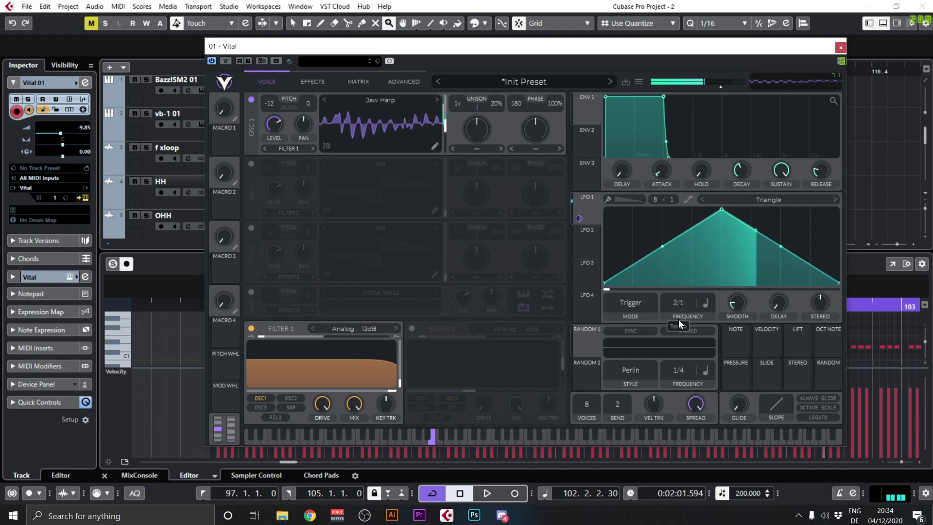
click(707, 306)
click(712, 318)
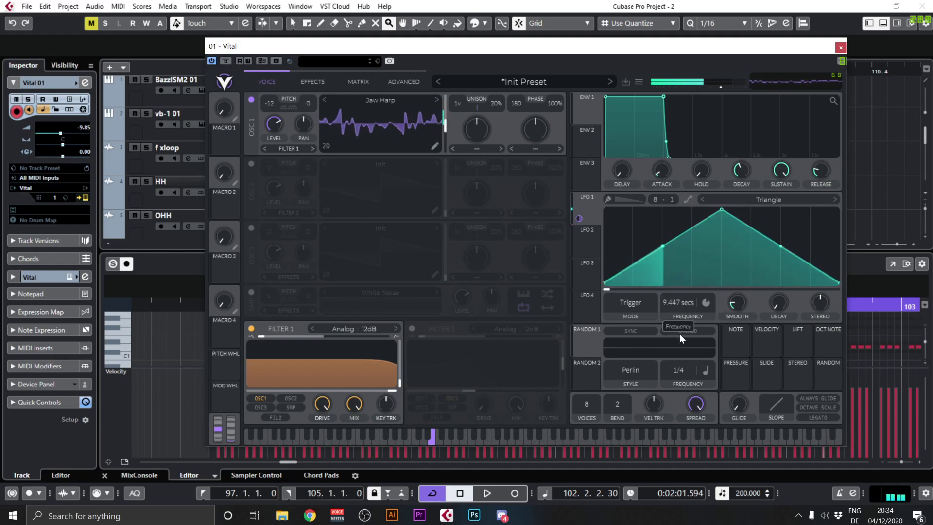
mouse_move(680, 331)
mouse_down()
mouse_move(680, 318)
mouse_move(683, 329)
mouse_up()
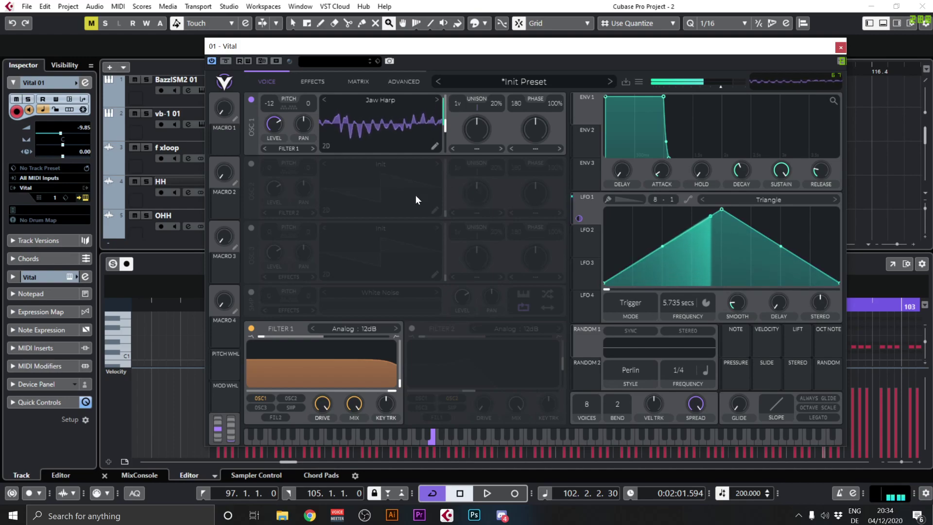
drag(358, 378, 404, 395)
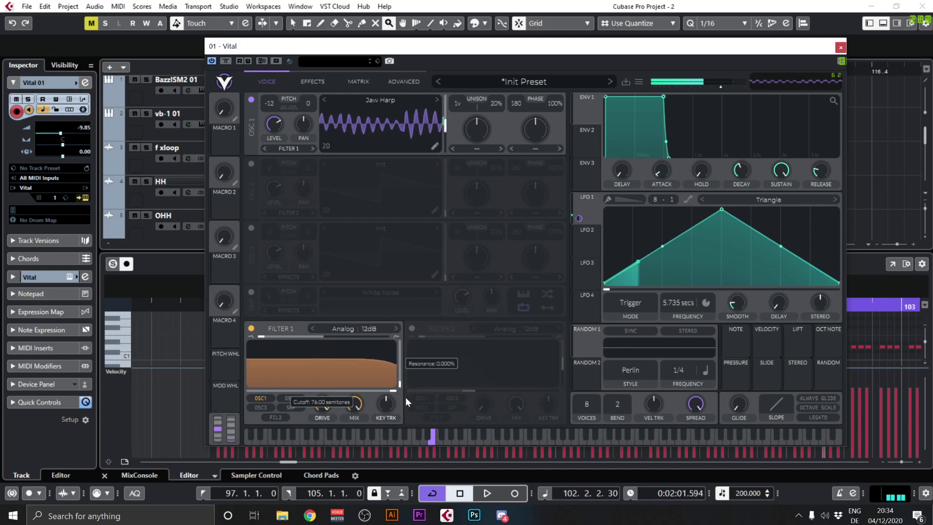
- Try the Chorus effect with 12 voices and a changed mix, and switch it off again
click(313, 81)
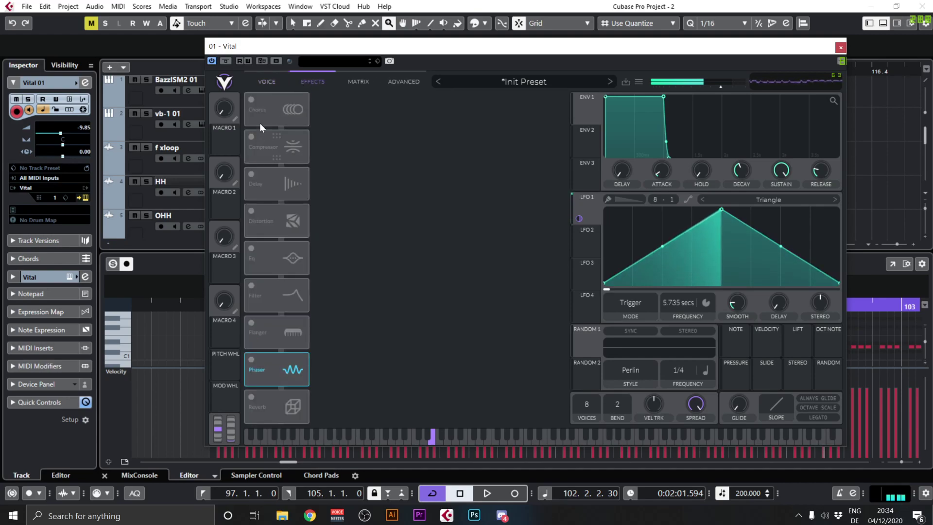
click(252, 100)
drag(346, 105, 342, 208)
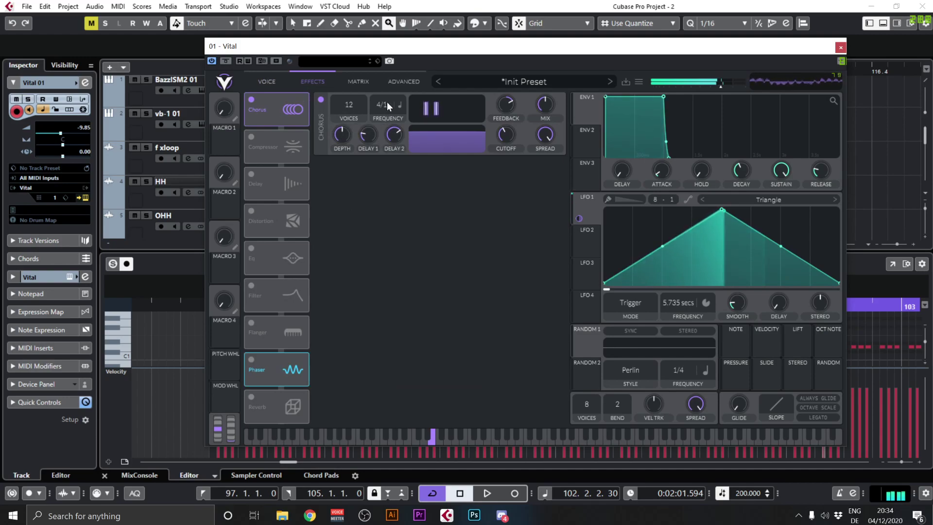
drag(521, 83, 535, 126)
click(320, 101)
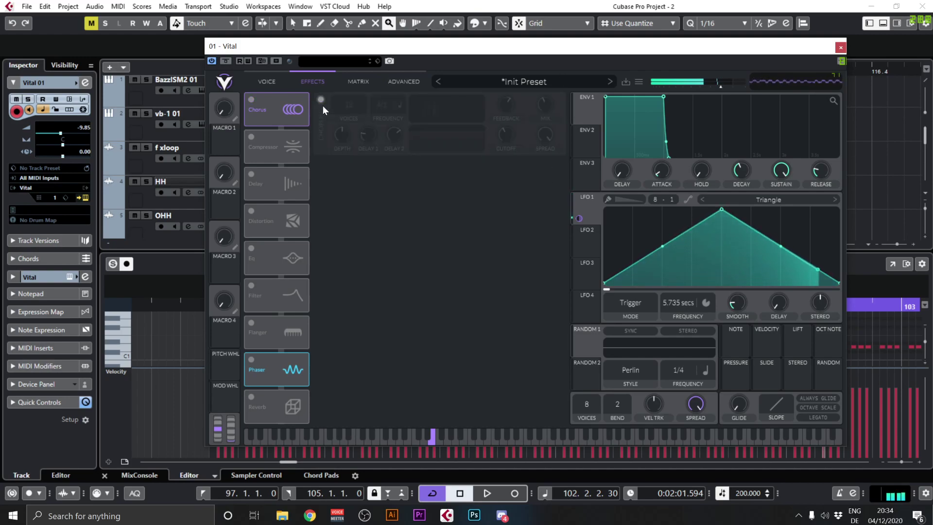
- Enable the Delay effect with frequency 1/4, mix at about 48% and the cutoff turned up to maximum
click(255, 179)
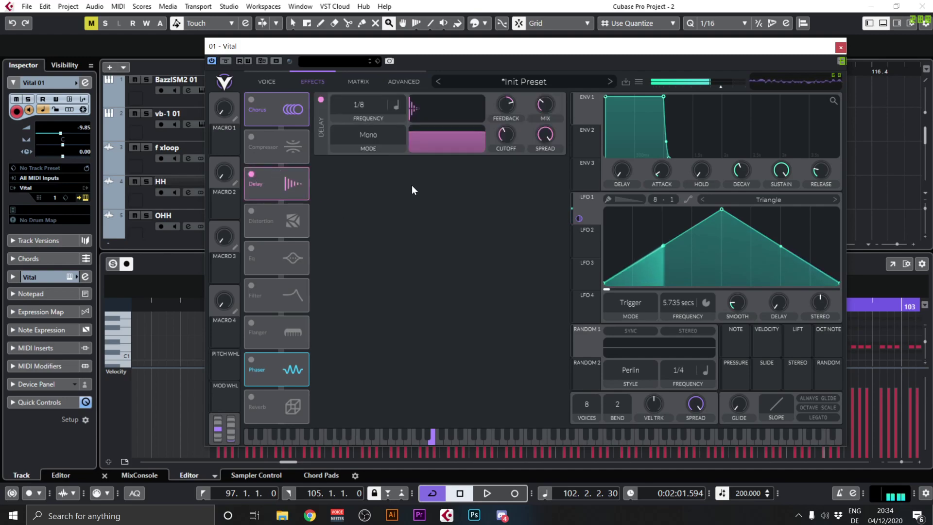
drag(364, 120, 366, 131)
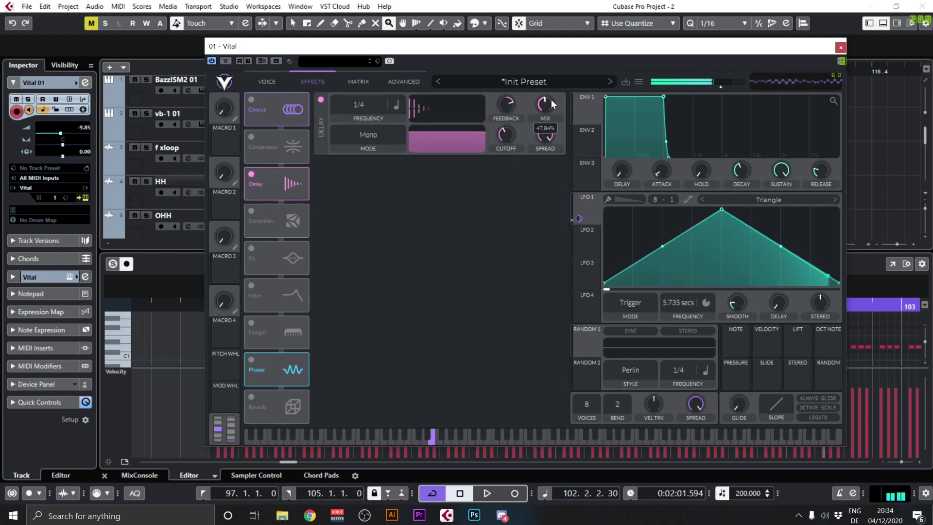
drag(506, 145, 529, 80)
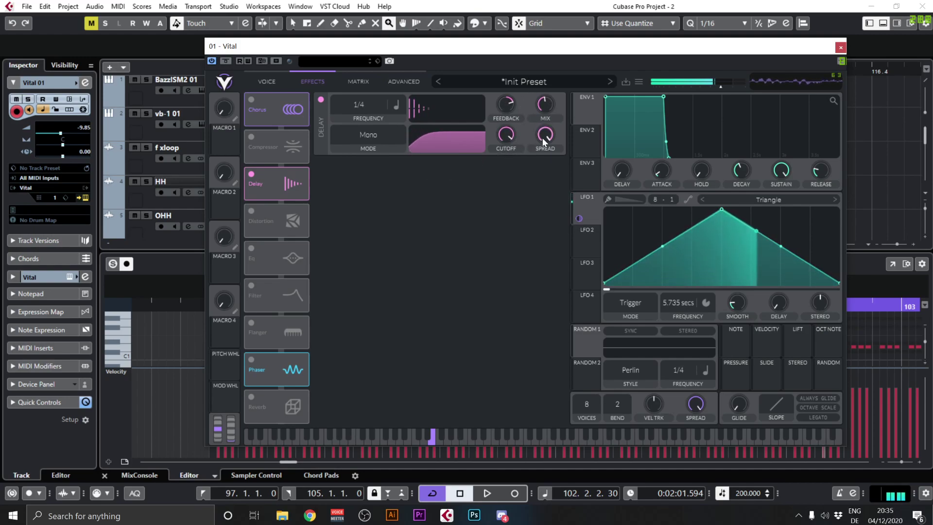
- Enable Filter 2, clear its oscillator inputs, and keep oscillator 1 routed to Filter 1 only
click(266, 81)
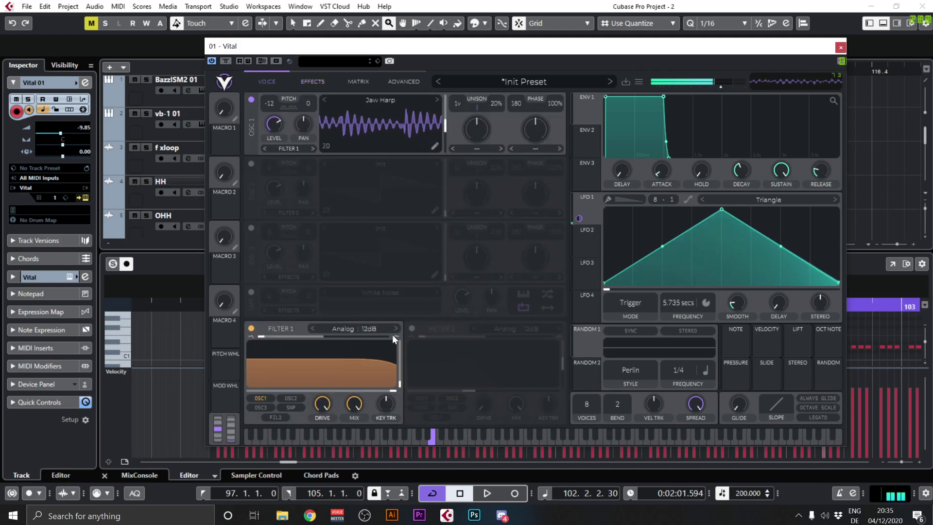
click(412, 328)
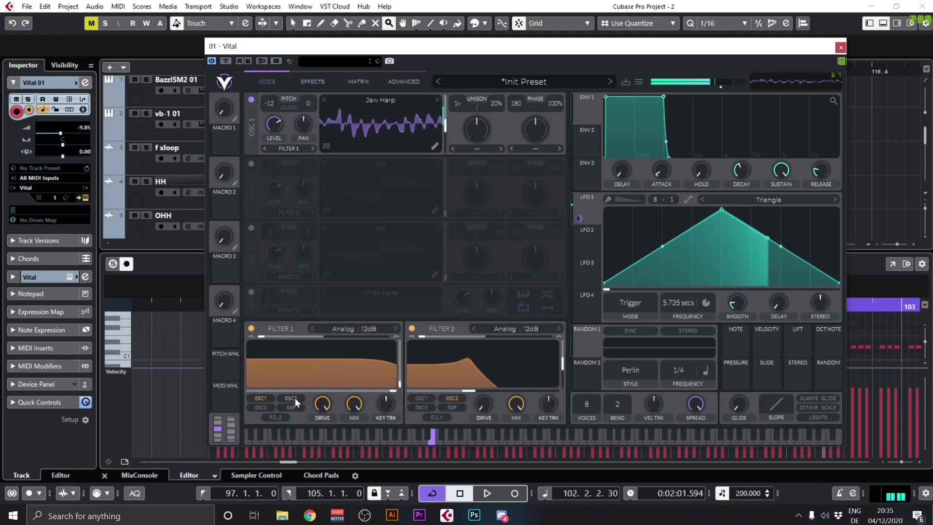
click(311, 148)
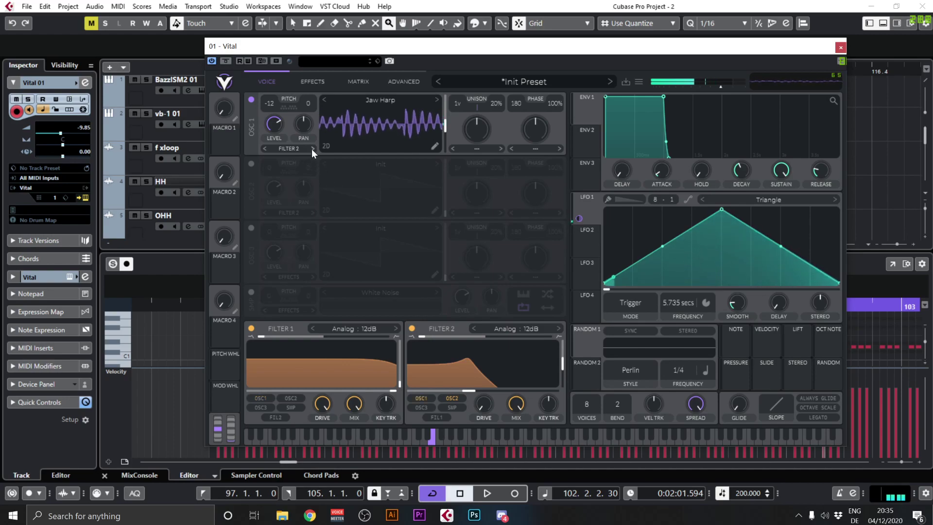
click(264, 148)
click(274, 418)
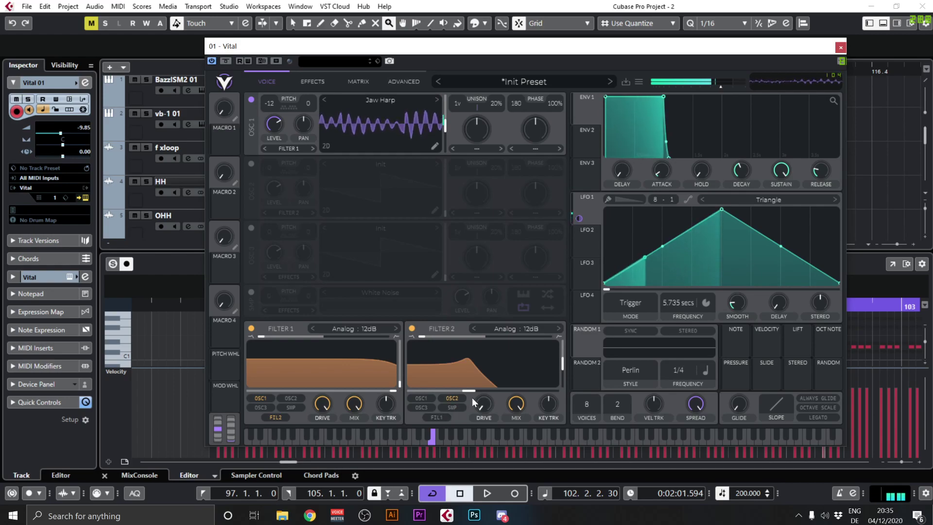
click(422, 398)
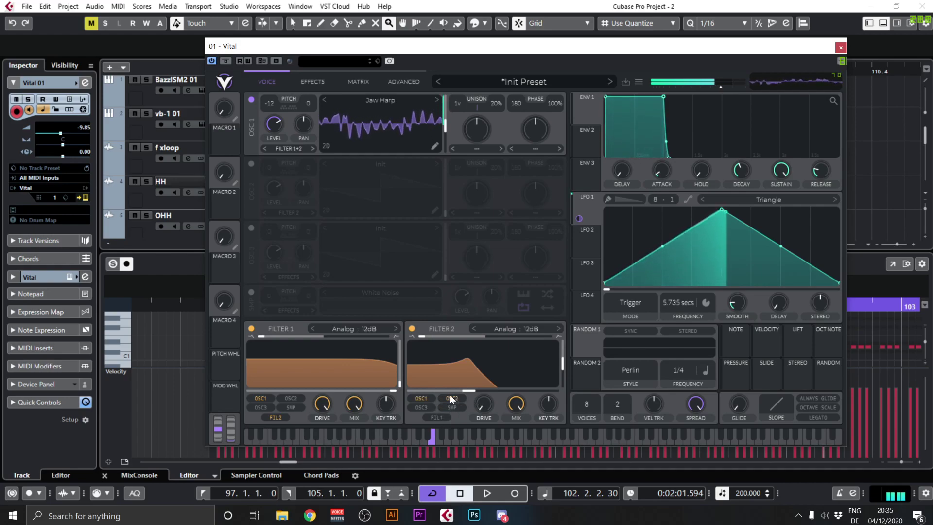
click(430, 398)
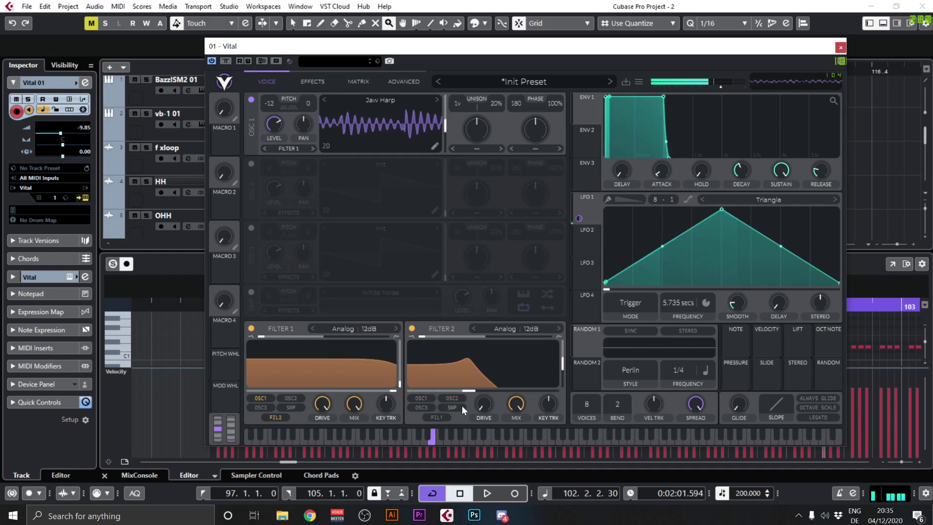
- Feed Filter 1 into Filter 2, with Filter 2's drive at 13.2 dB, cutoff at 76 semitones and resonance at about 2.3%
drag(476, 404, 547, 303)
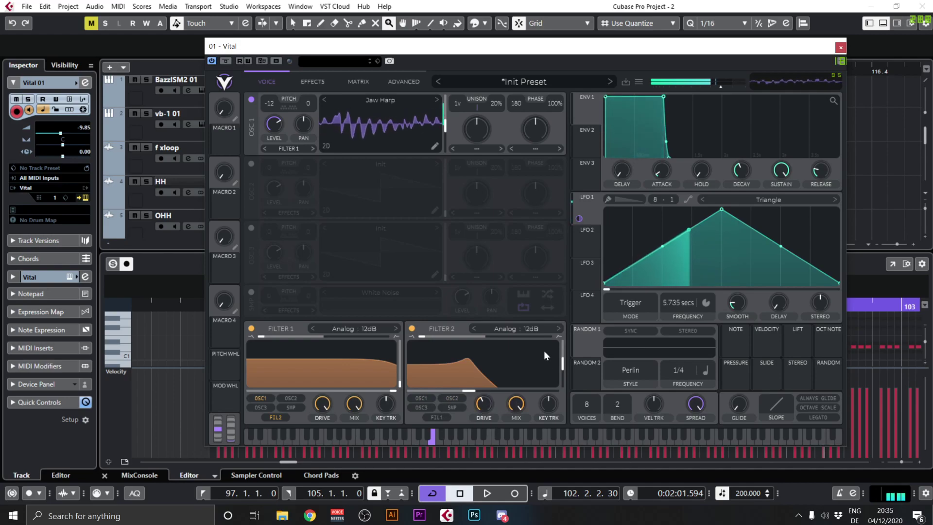
drag(516, 390, 488, 391)
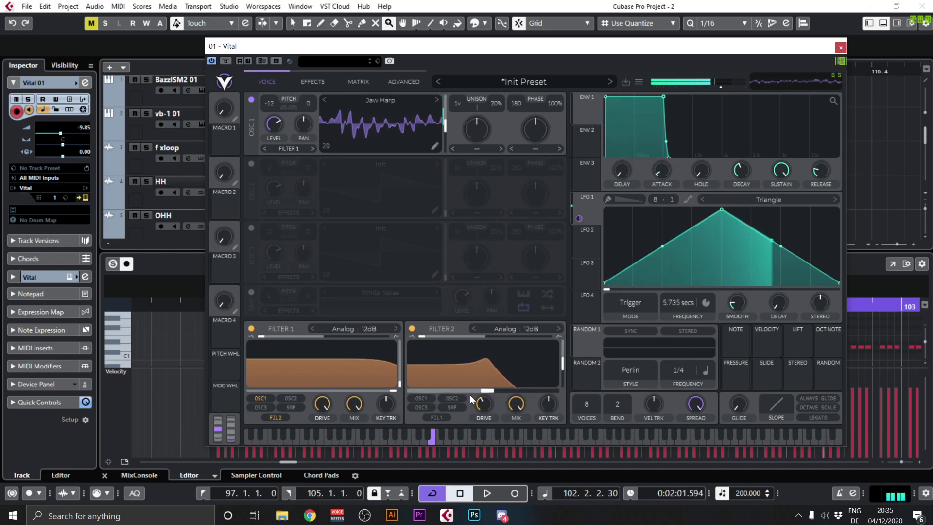
click(438, 418)
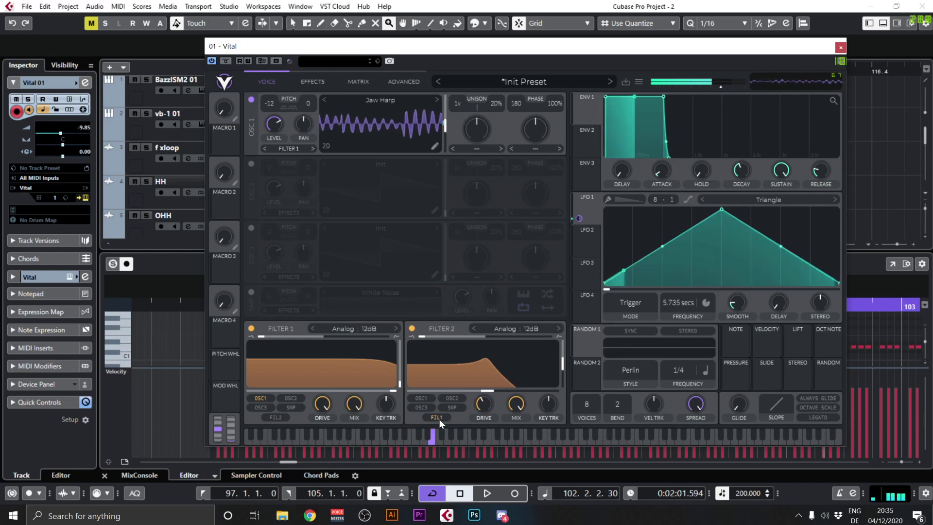
click(439, 419)
drag(489, 392, 570, 403)
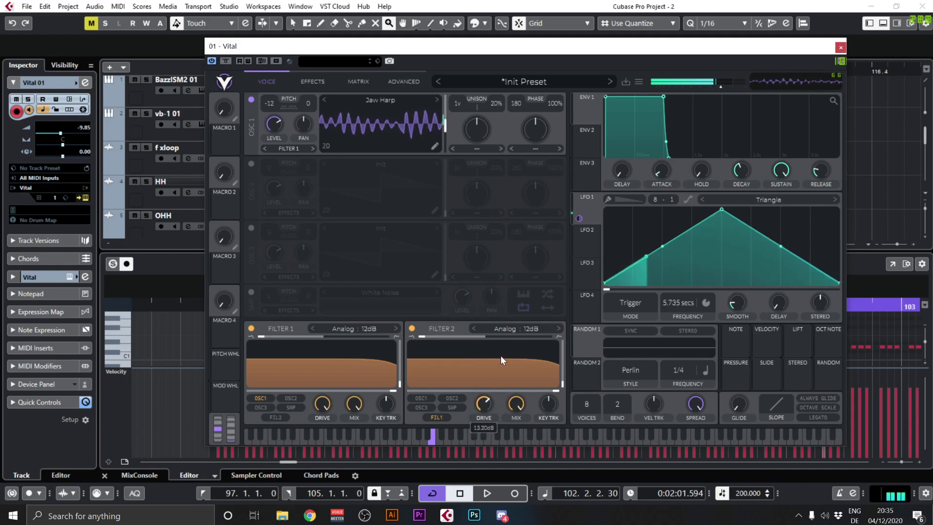
drag(428, 344, 528, 383)
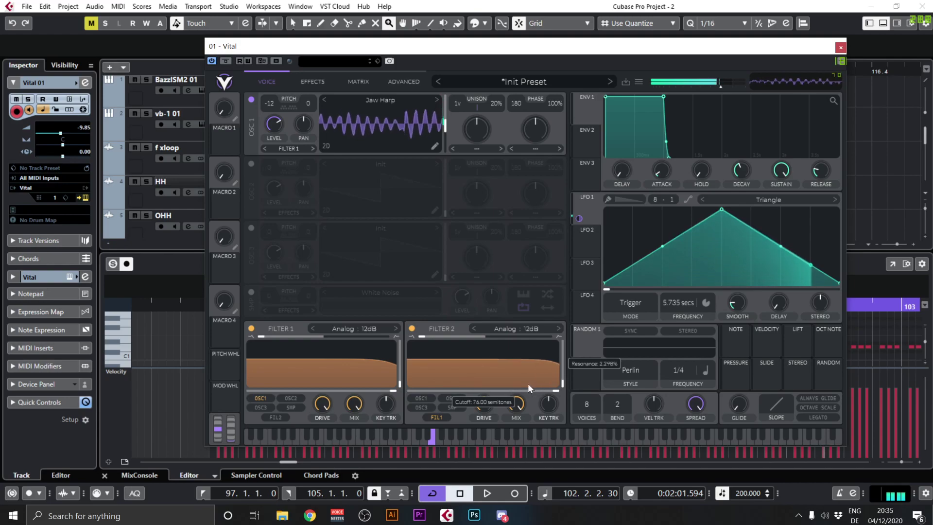
- Modulate Filter 2's cutoff with LFO 2 and set that LFO's frequency to 1/1
click(596, 252)
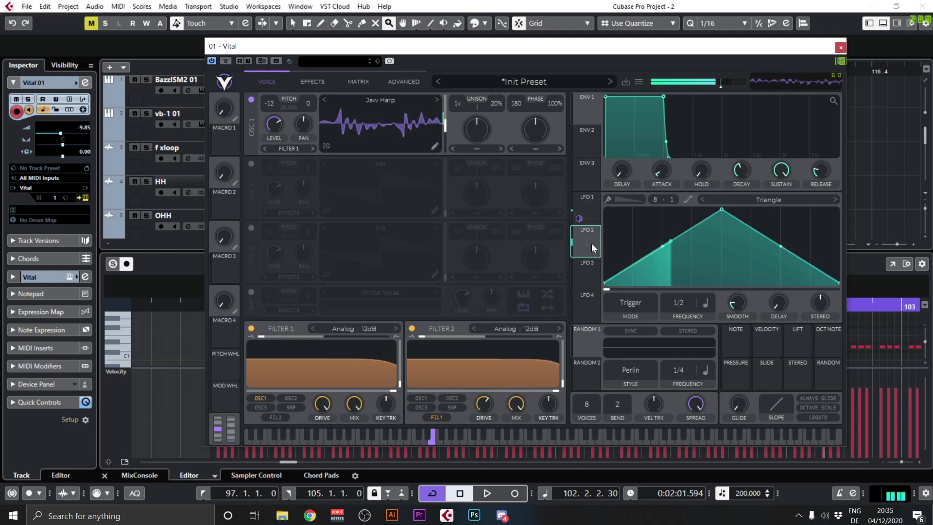
drag(589, 249, 483, 379)
mouse_move(585, 252)
mouse_down()
mouse_move(574, 312)
mouse_move(579, 252)
mouse_up()
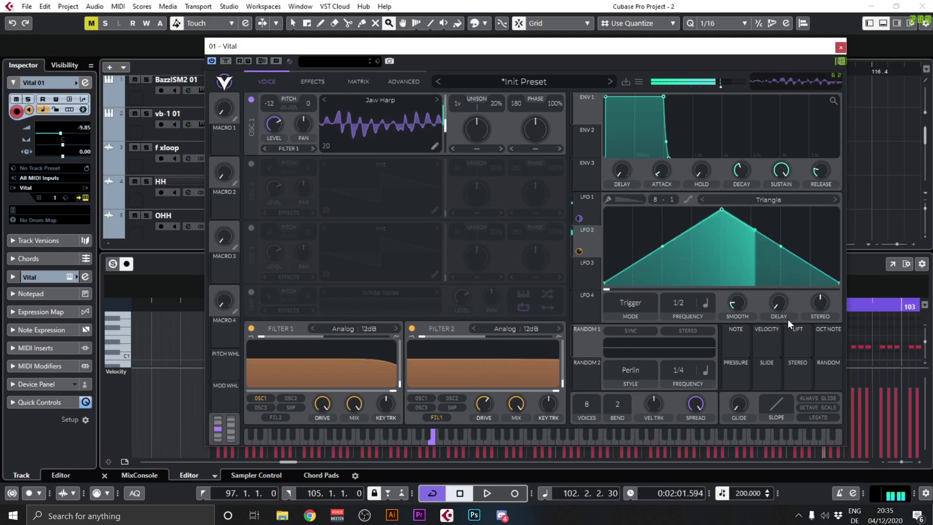
drag(681, 303, 681, 311)
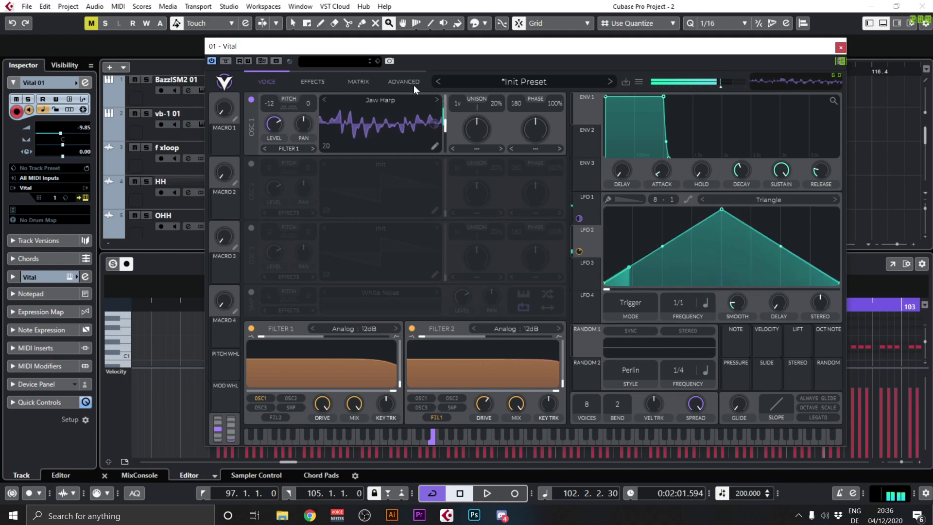
- Switch the Chorus effect on with 16 voices and frequency 8/1, and lower its mix
click(311, 79)
click(259, 104)
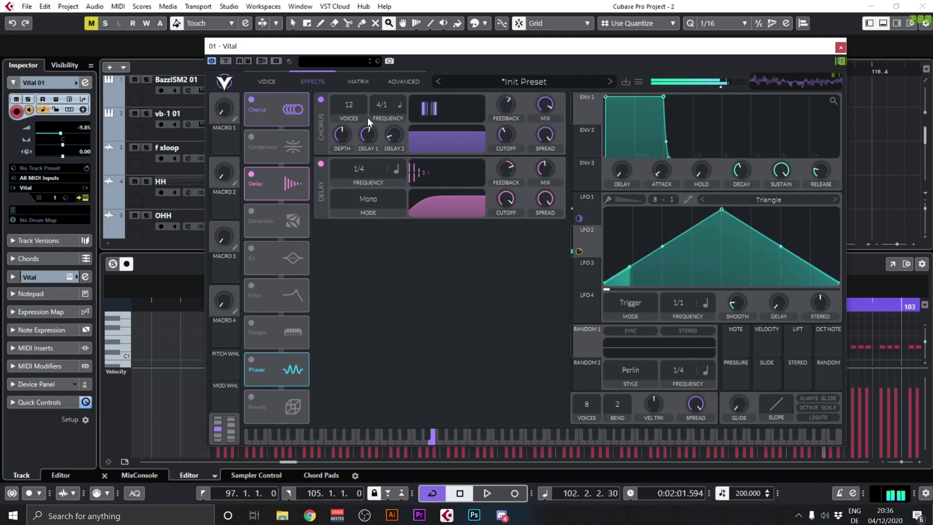
mouse_move(387, 102)
mouse_down()
mouse_move(384, 121)
mouse_move(392, 86)
mouse_up()
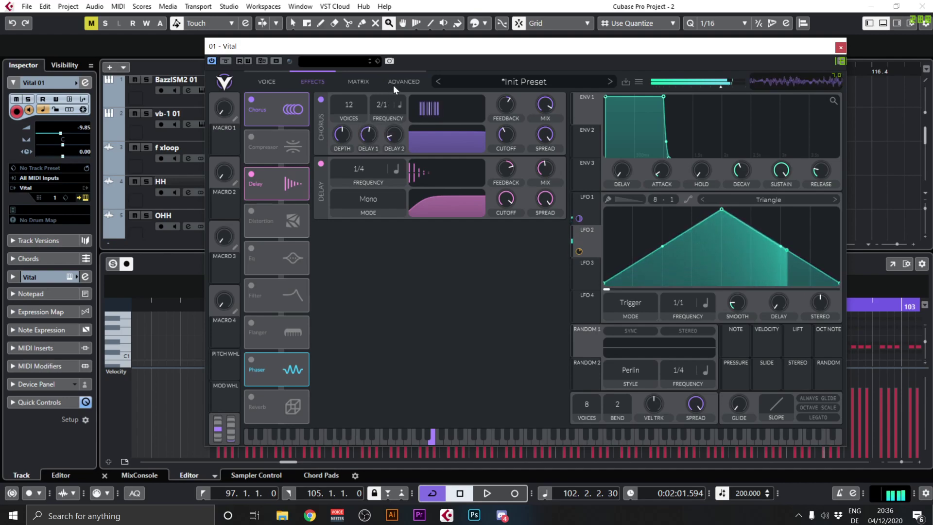
drag(354, 120, 384, 135)
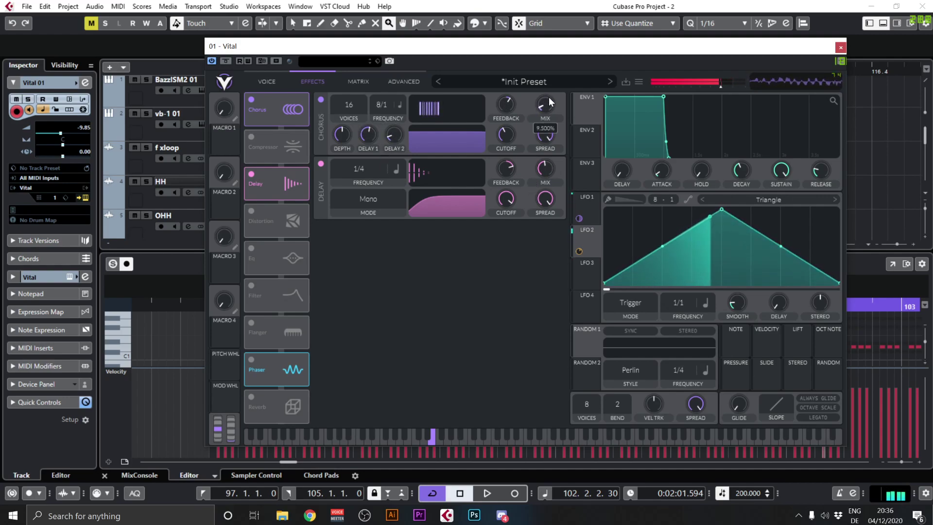
- Enable the Reverb effect with mix around half, a longer time, no chorus amount, a slight delay and a smaller size
click(294, 370)
click(258, 397)
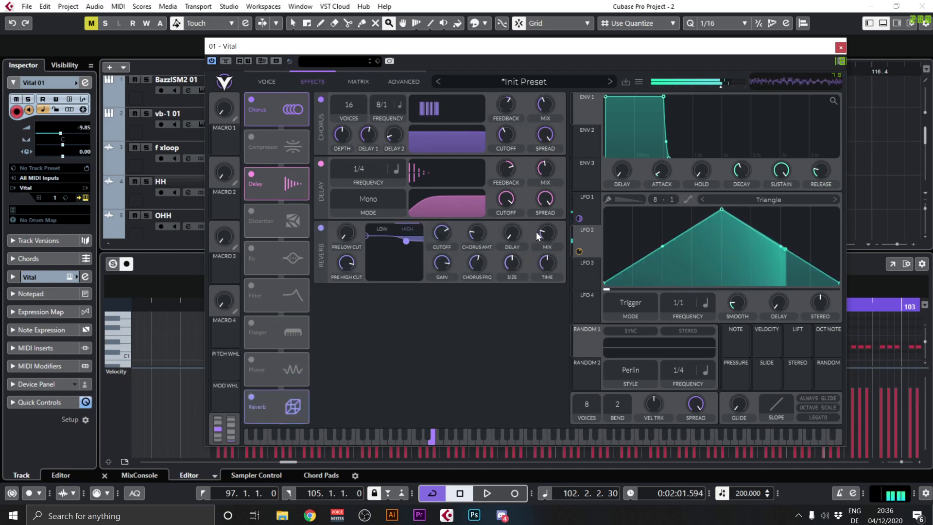
drag(554, 249, 563, 217)
drag(554, 267, 546, 300)
drag(551, 232, 527, 310)
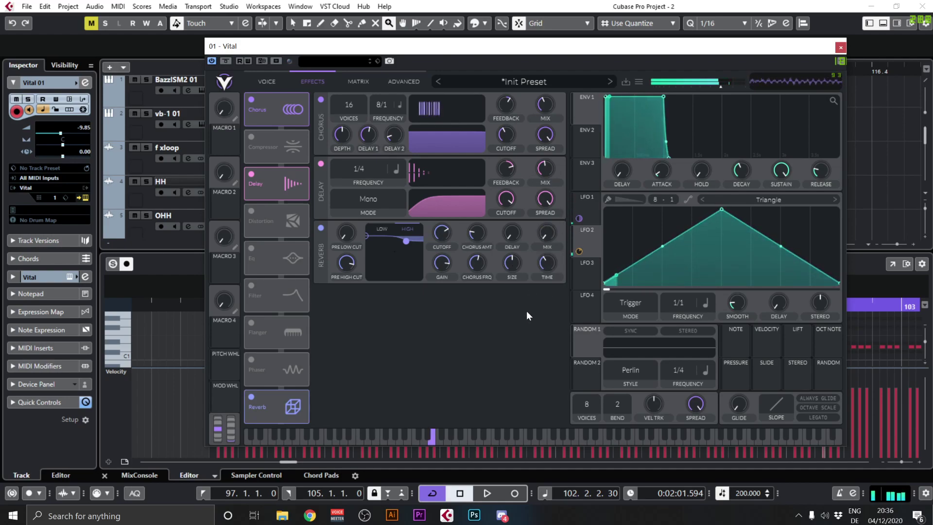
drag(548, 233, 562, 200)
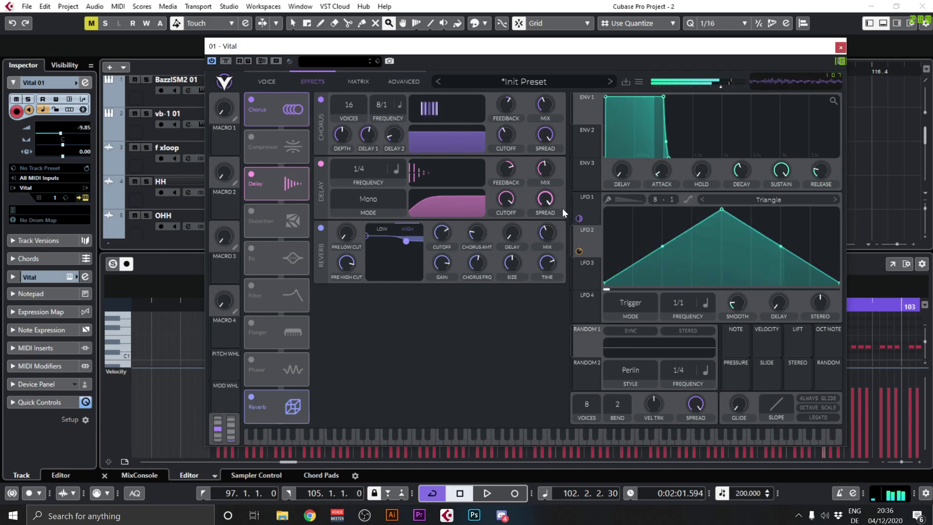
drag(553, 259, 555, 220)
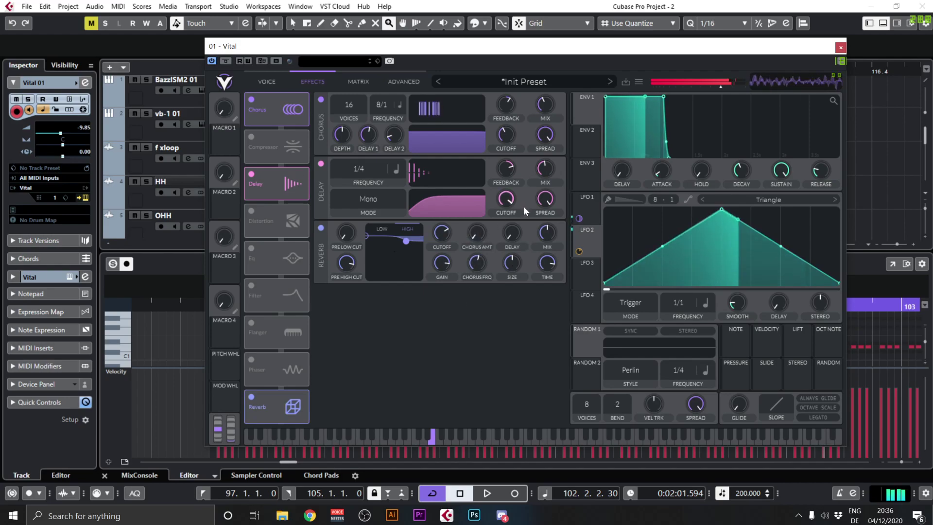
mouse_move(526, 236)
mouse_down()
mouse_move(528, 217)
mouse_move(514, 245)
mouse_up()
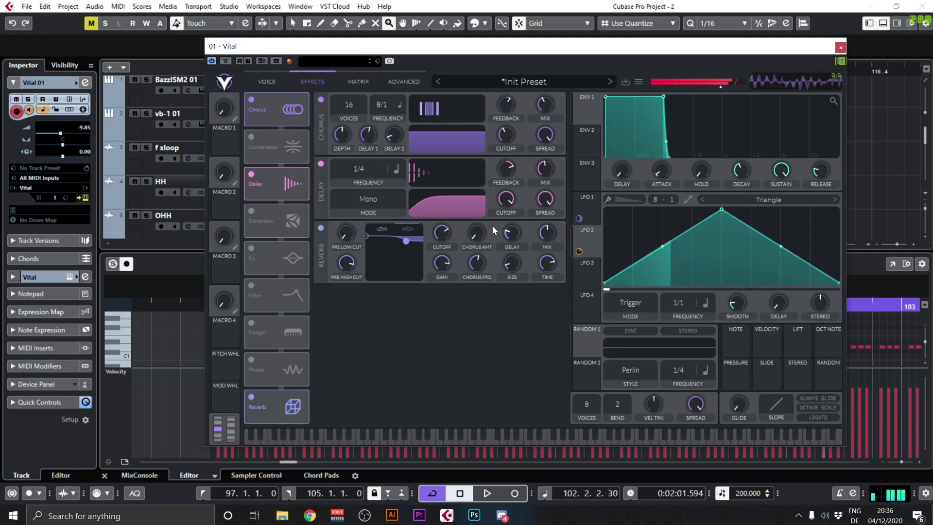
- Raise the Reverb's high cutoff slightly and lower the Reverb mix to well below half
drag(485, 258, 445, 264)
drag(446, 229, 472, 179)
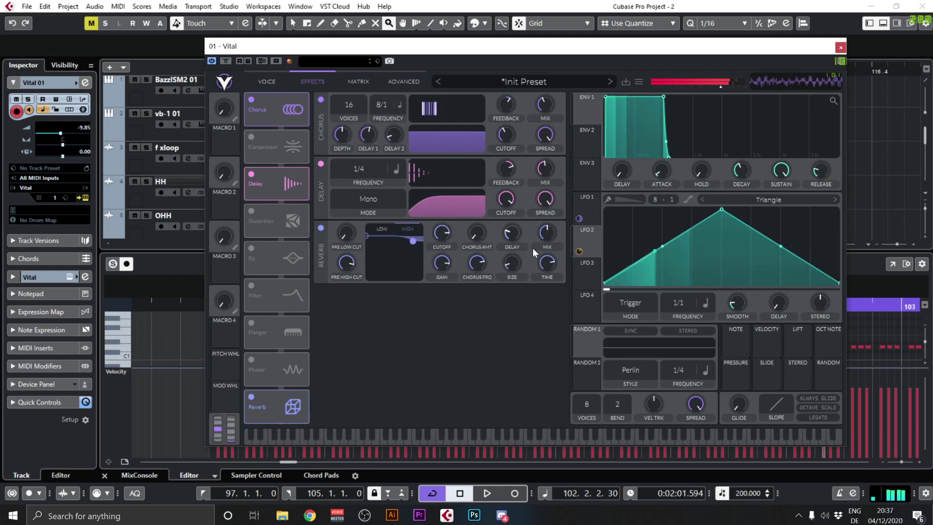
drag(551, 230, 547, 276)
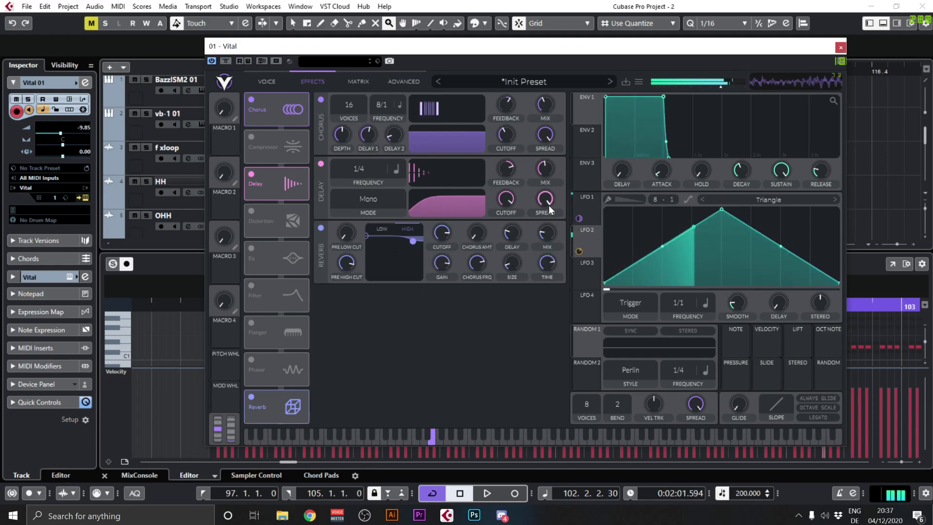
- Lower Oscillator 1's level to about 0.13 and set the synth's polyphony to 16 voices
click(275, 83)
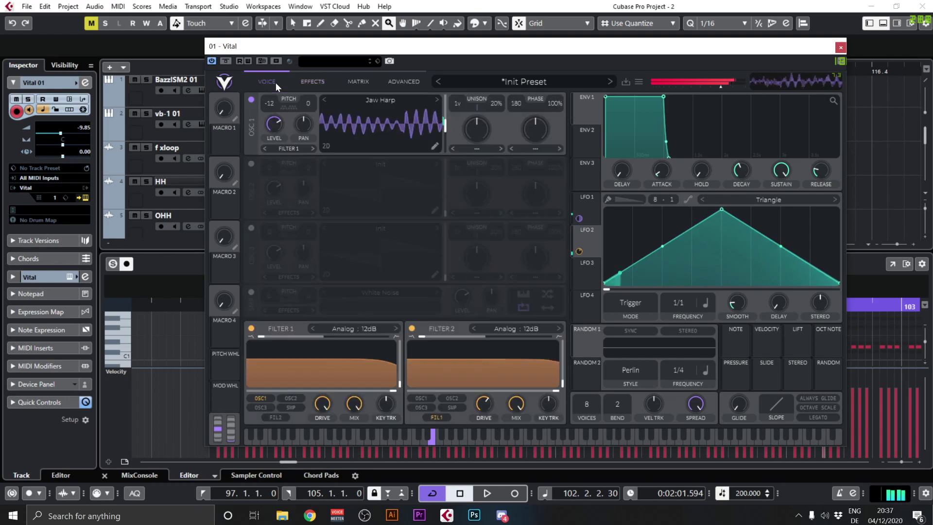
drag(274, 123, 274, 147)
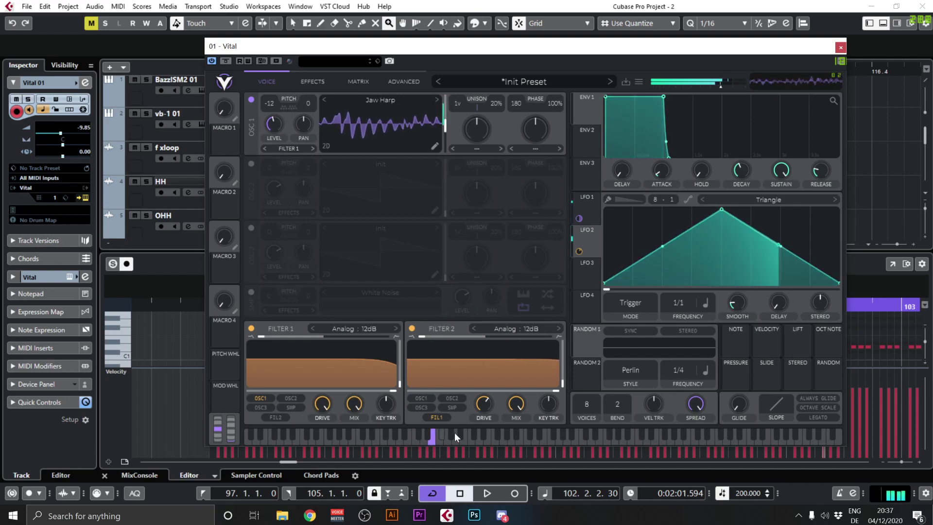
drag(596, 403, 649, 303)
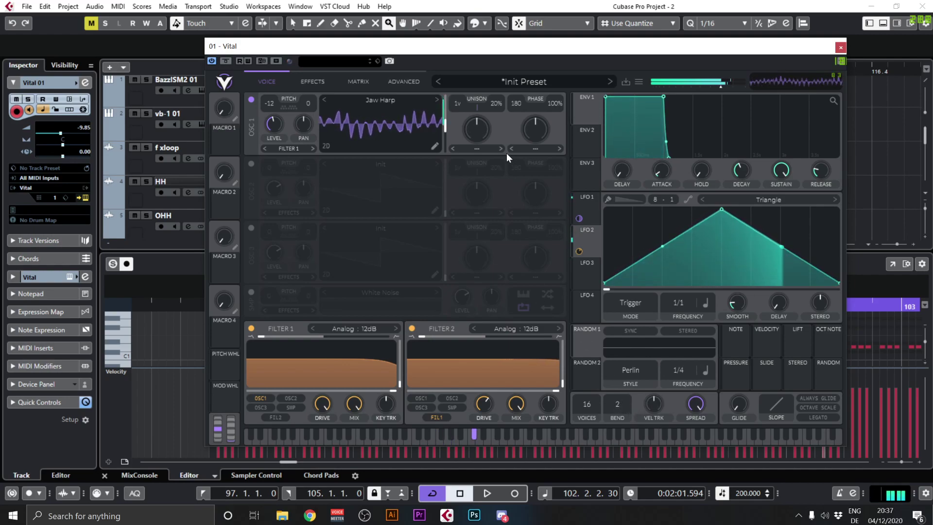
- Enable the Distortion effect with the Soft Clip type, try its mix at full, and bring the mix down to zero
click(308, 80)
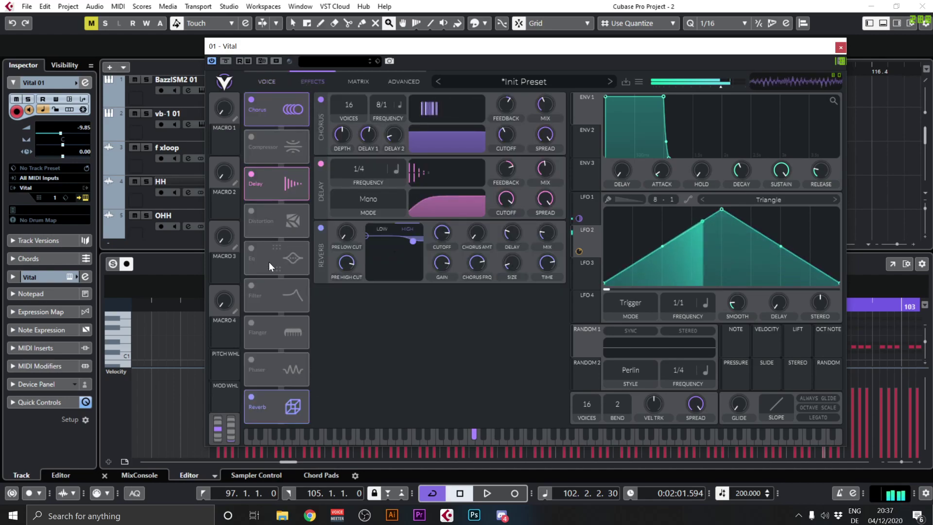
click(252, 211)
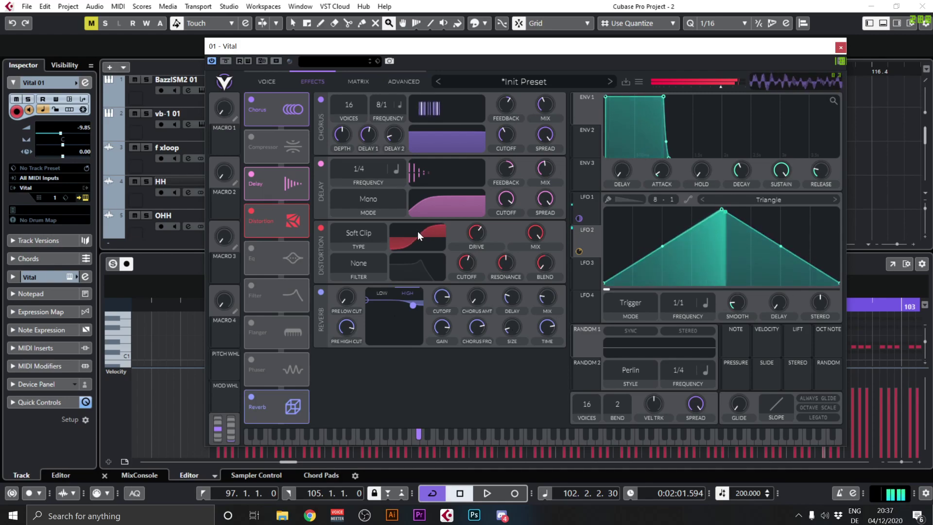
drag(538, 231, 530, 388)
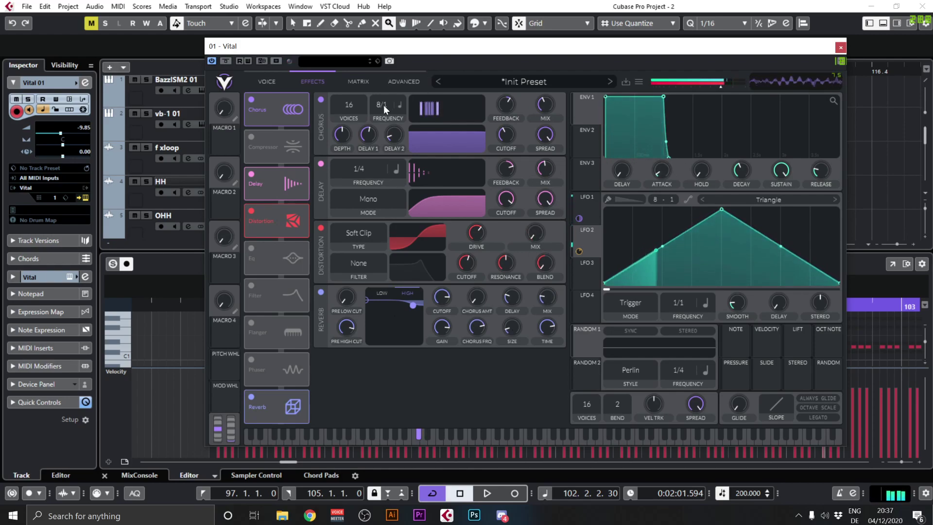
click(268, 81)
mouse_move(274, 127)
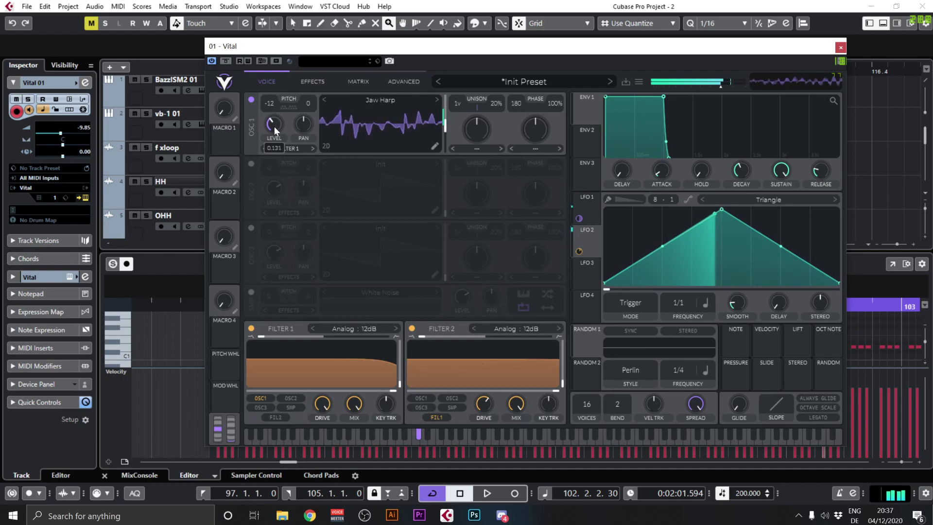
click(313, 87)
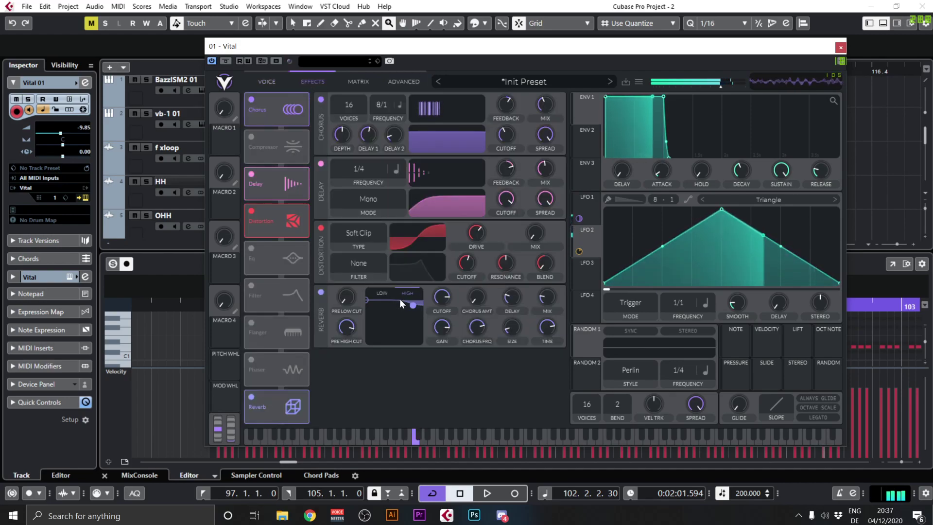
drag(551, 209, 585, 142)
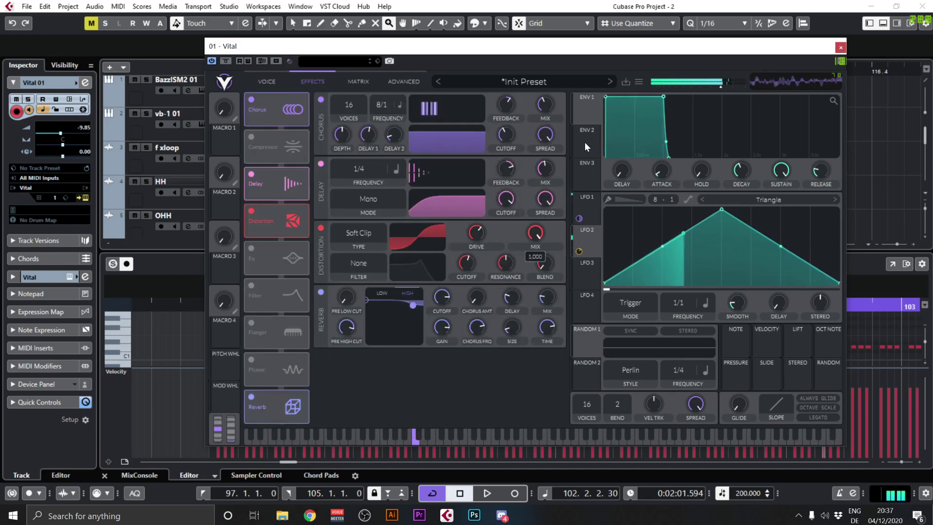
drag(530, 236, 535, 331)
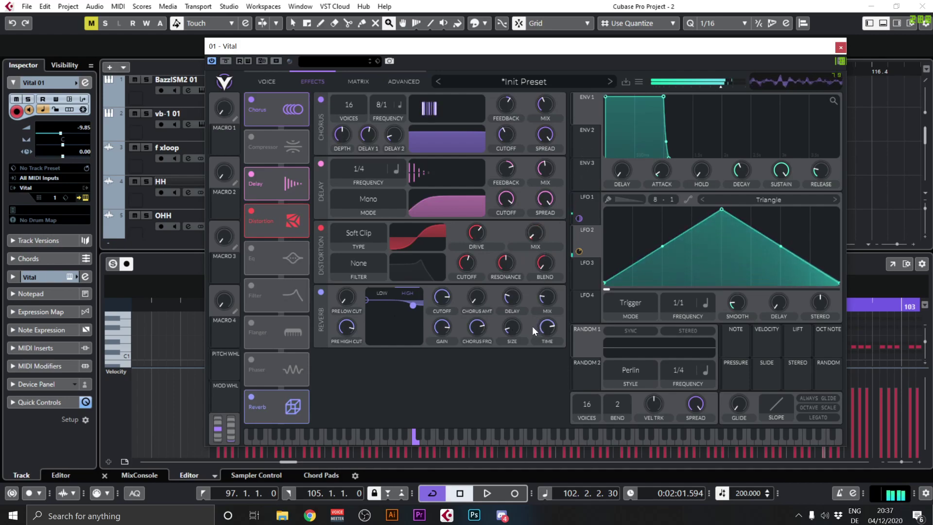
- Assign Macro 2 to the Distortion mix and rename the macro "dist"
drag(225, 206, 534, 236)
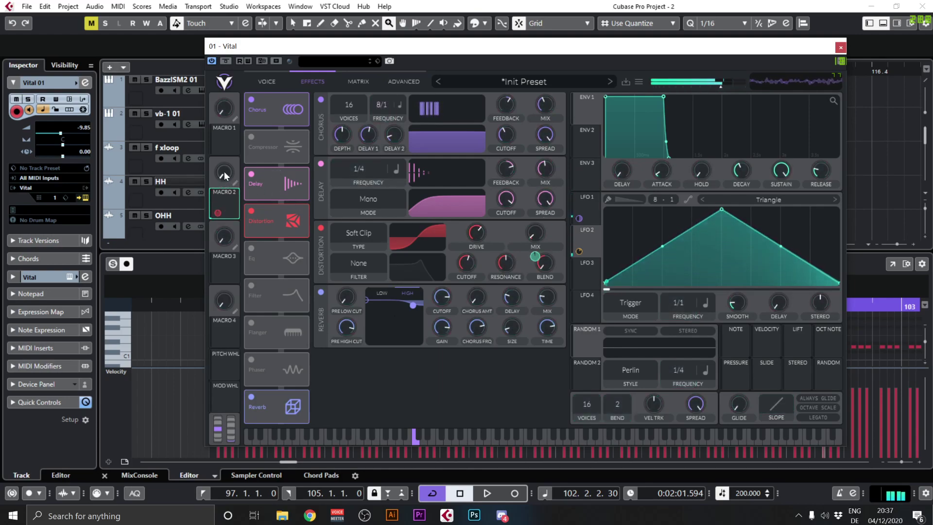
click(235, 183)
text(d)
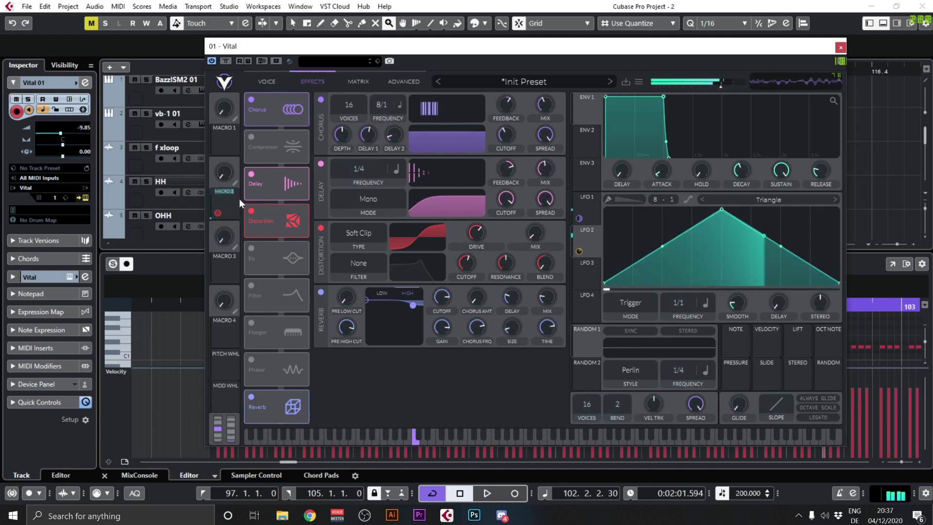
text(ist)
key(Return)
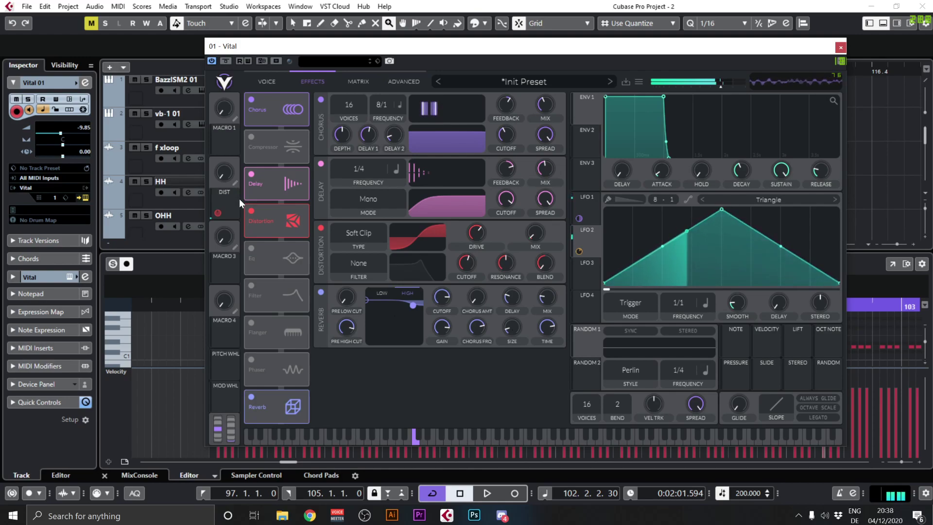
- Sweep the DIST macro between full and zero to audition the distortion, leaving it a little below halfway
drag(229, 172, 263, 72)
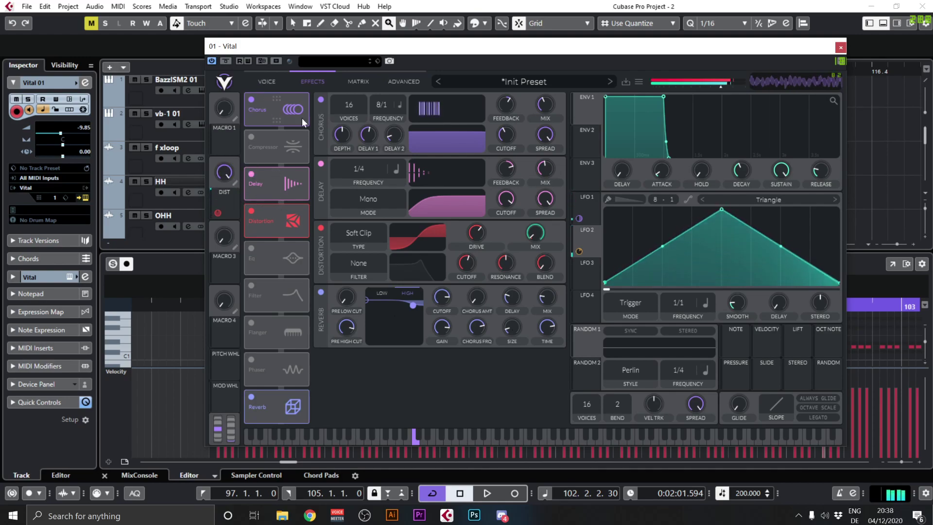
drag(229, 170, 217, 293)
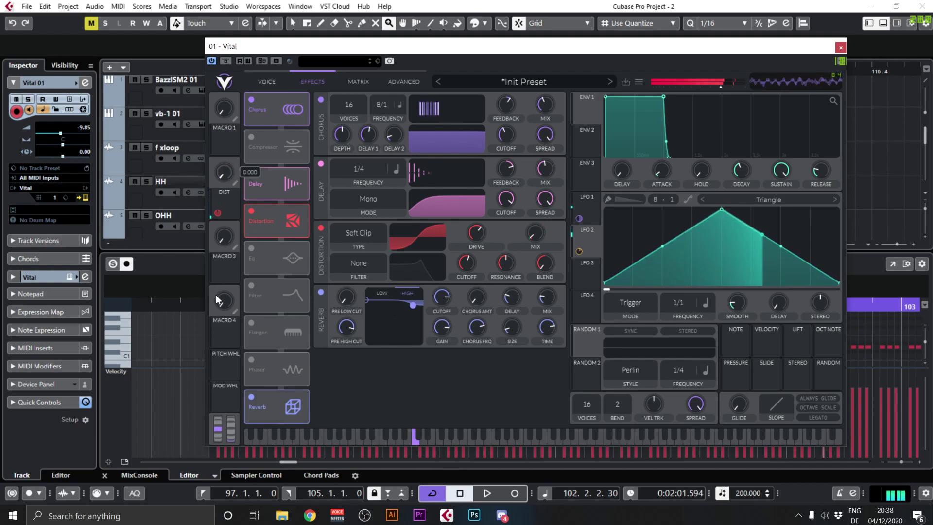
drag(235, 144, 237, 130)
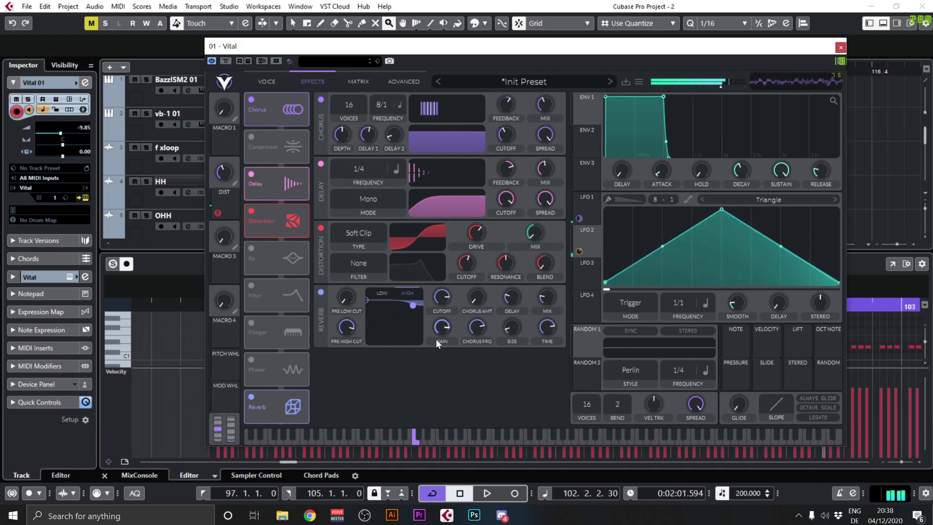
- Enable the Flanger effect and turn its mix down to zero, leaving the Phaser off
click(251, 361)
click(251, 360)
click(251, 324)
click(252, 324)
click(250, 326)
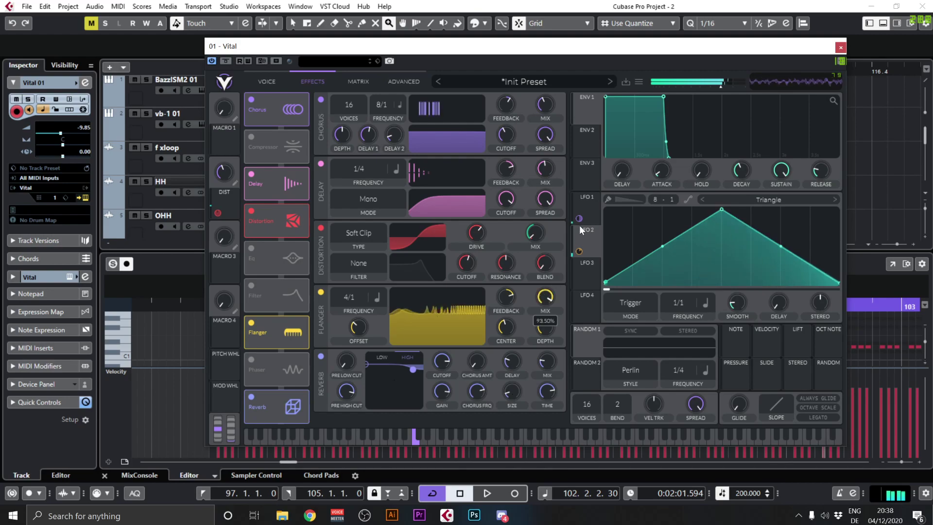
drag(544, 297, 546, 331)
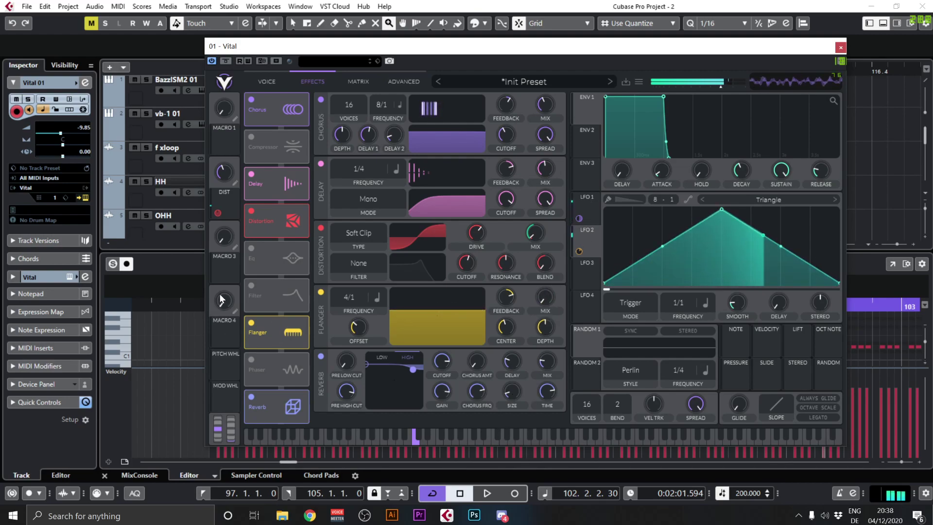
drag(228, 242, 253, 181)
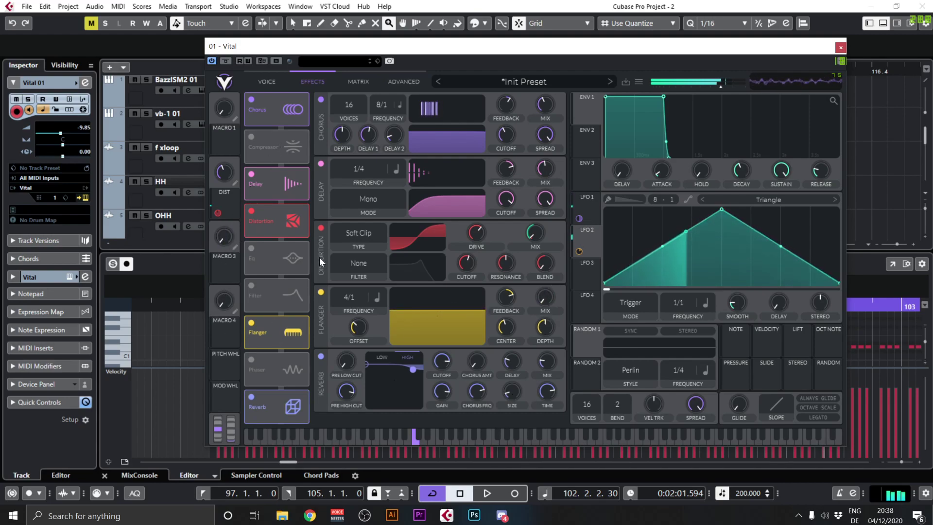
- Switch on Oscillator 2 with its level at zero and assign Macro 4 to that level
click(265, 80)
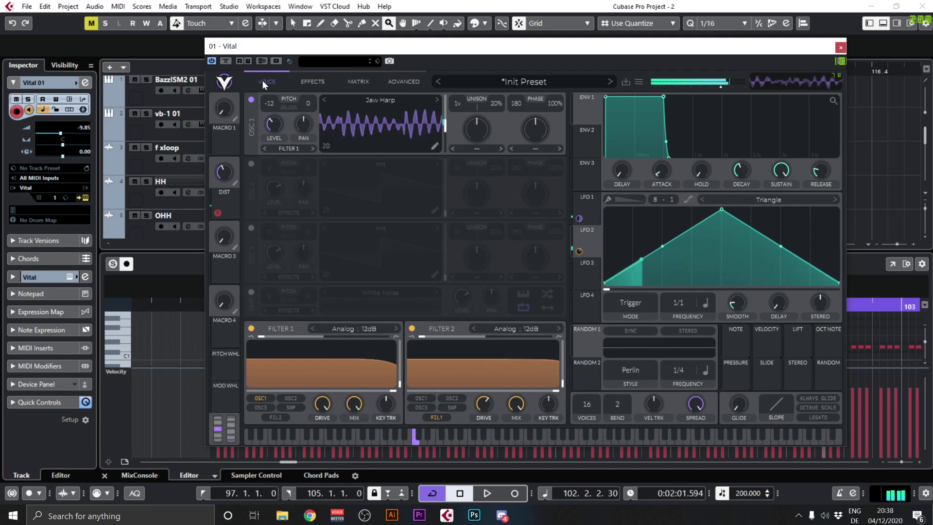
click(252, 165)
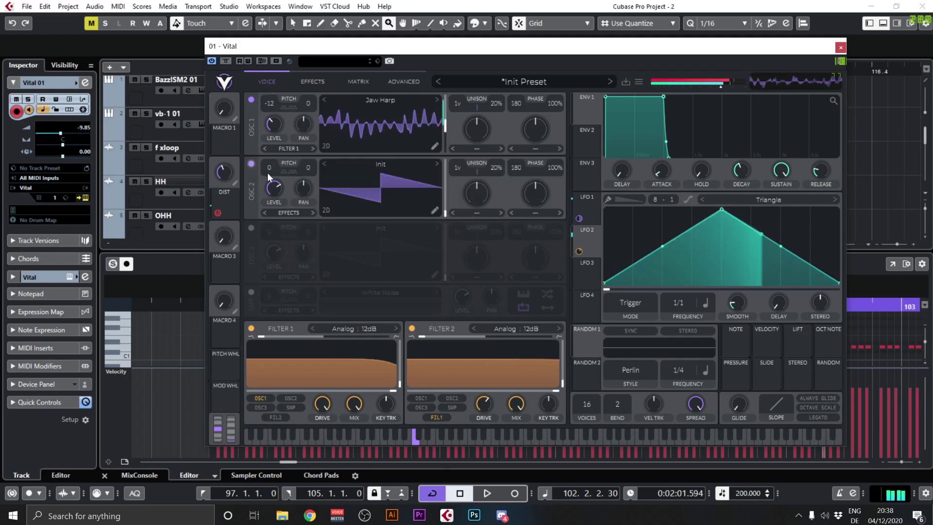
mouse_move(278, 188)
mouse_down()
mouse_move(273, 238)
mouse_move(275, 182)
mouse_up()
drag(297, 108, 298, 212)
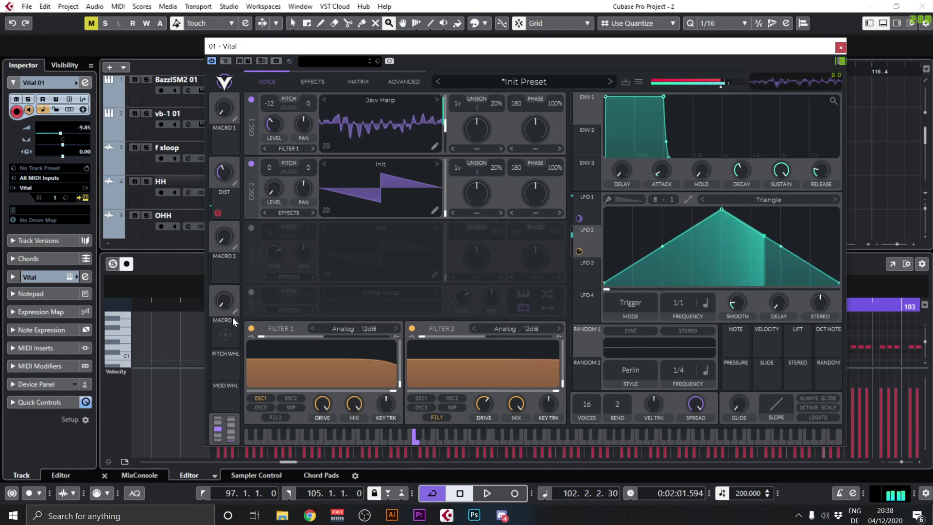
drag(232, 322, 275, 189)
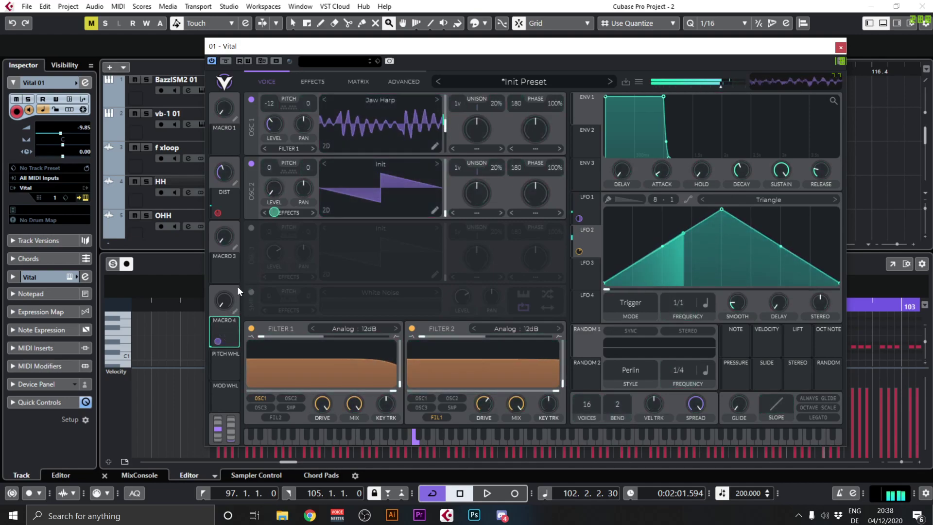
mouse_move(238, 290)
mouse_down()
mouse_move(246, 246)
mouse_move(251, 283)
mouse_up()
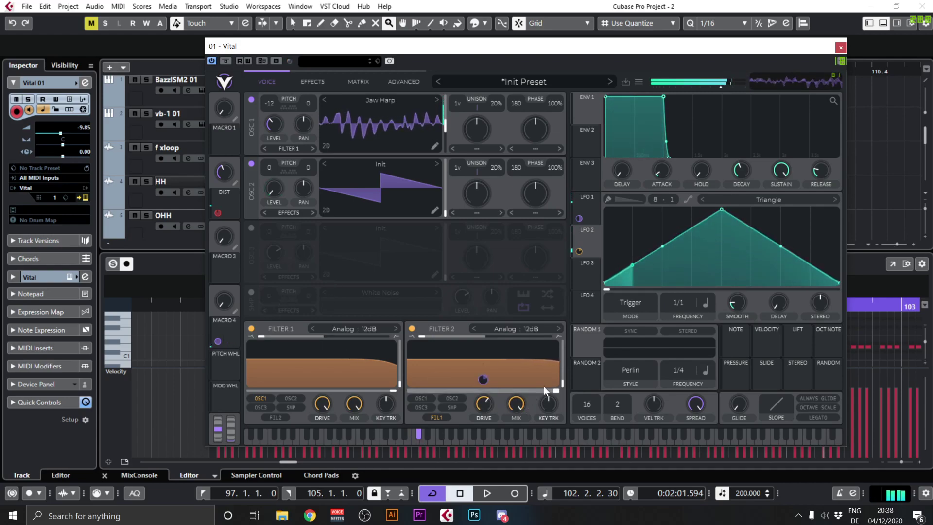
- Assign Macro 1 to Filter 2's cutoff, adjust the modulation amount, name the macro FIL and sweep it back to zero
mouse_move(555, 395)
mouse_down()
mouse_move(423, 408)
mouse_move(450, 408)
mouse_move(457, 388)
mouse_move(568, 400)
mouse_up()
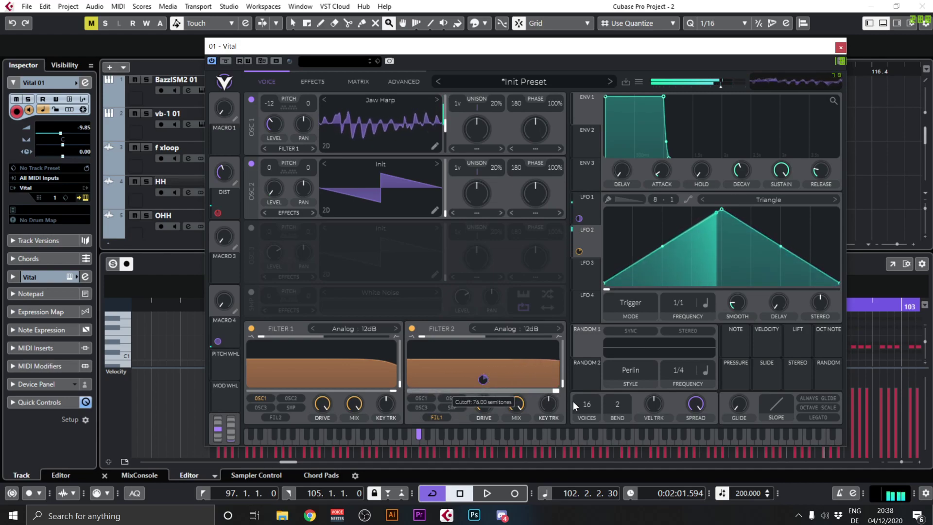
drag(228, 143, 547, 389)
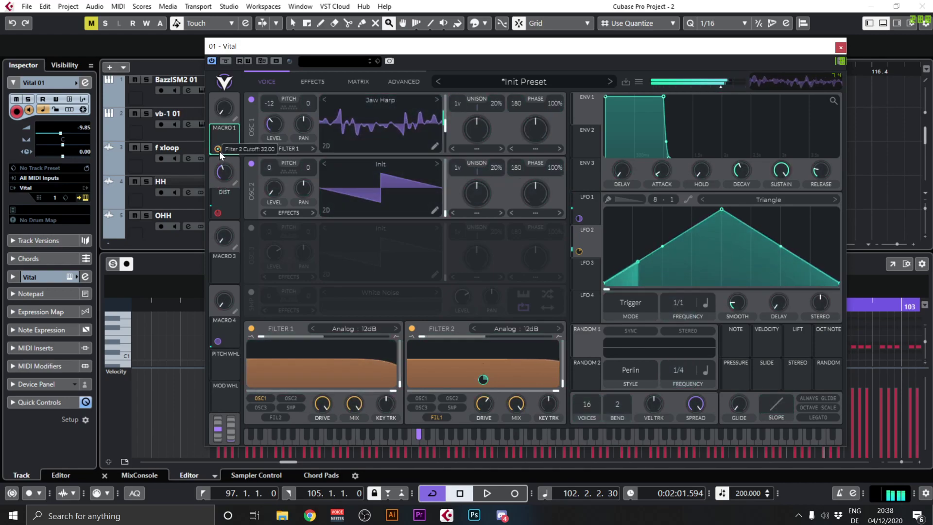
mouse_move(218, 149)
drag(217, 149, 217, 165)
drag(223, 109, 224, 85)
drag(262, 8, 200, 262)
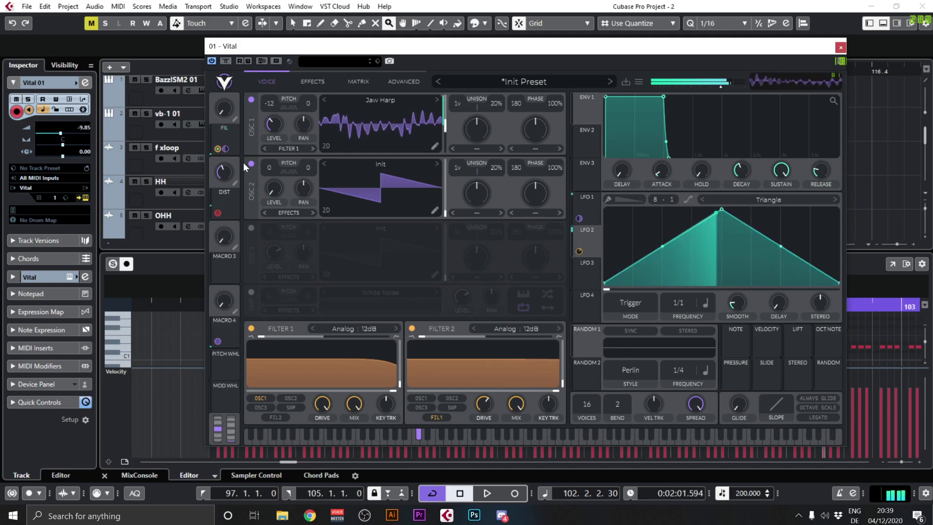
- Rename Macro 4 "perv it up" and audition it, returning the macro to zero
drag(222, 237, 225, 333)
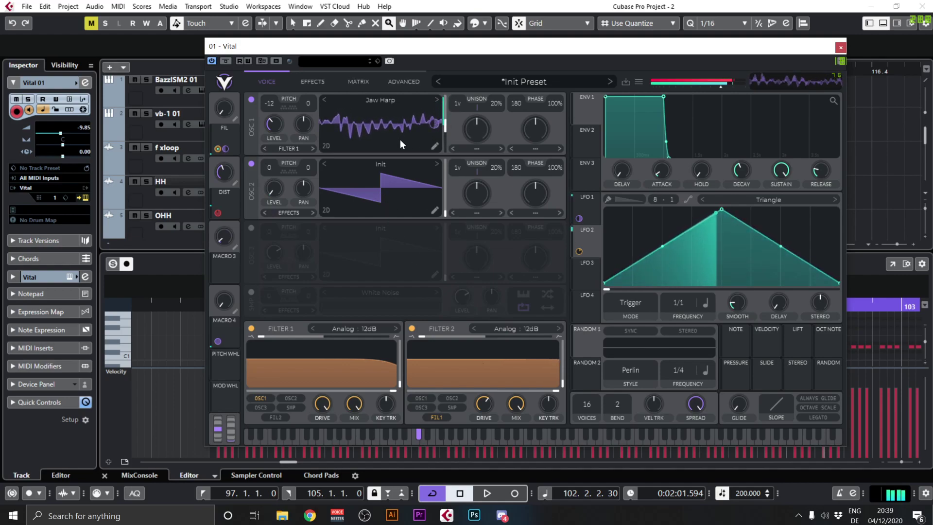
drag(226, 290, 247, 353)
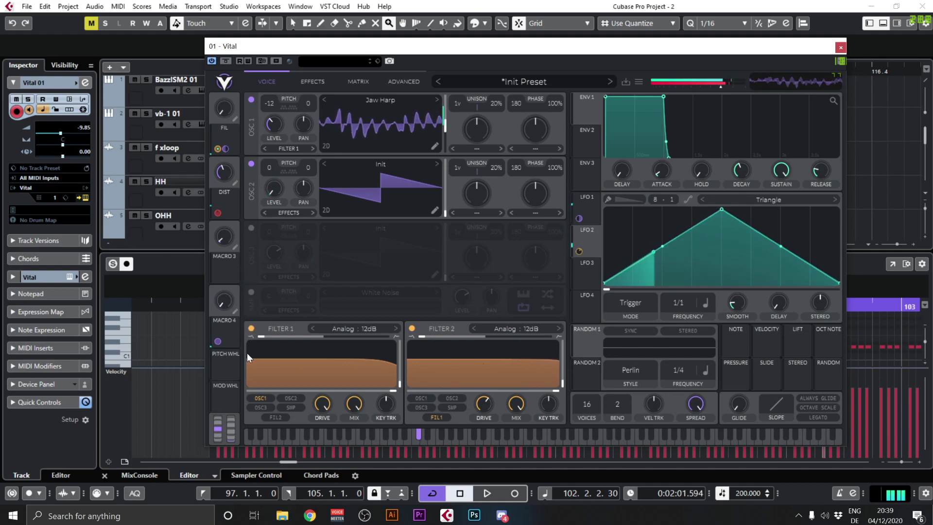
click(238, 308)
text(pervit)
text(itu)
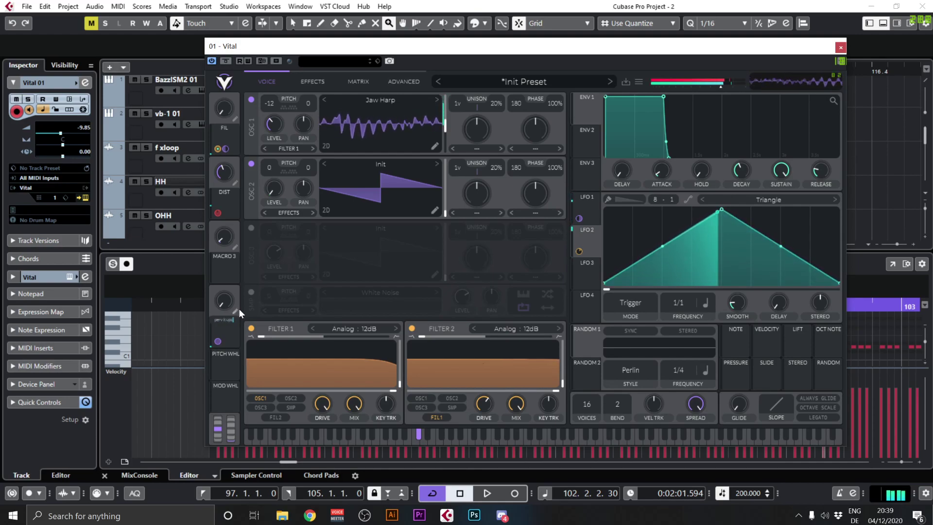
text(p)
key(Delete)
key(Return)
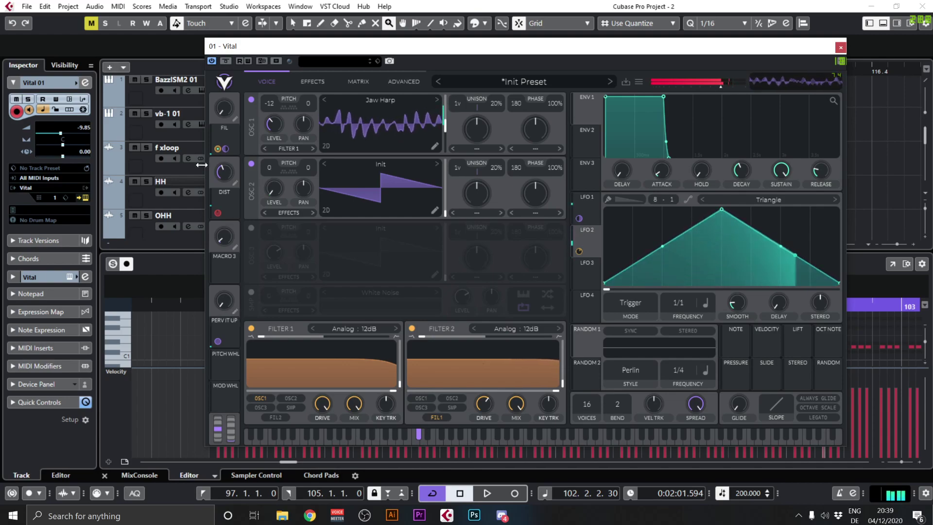
drag(229, 291, 217, 418)
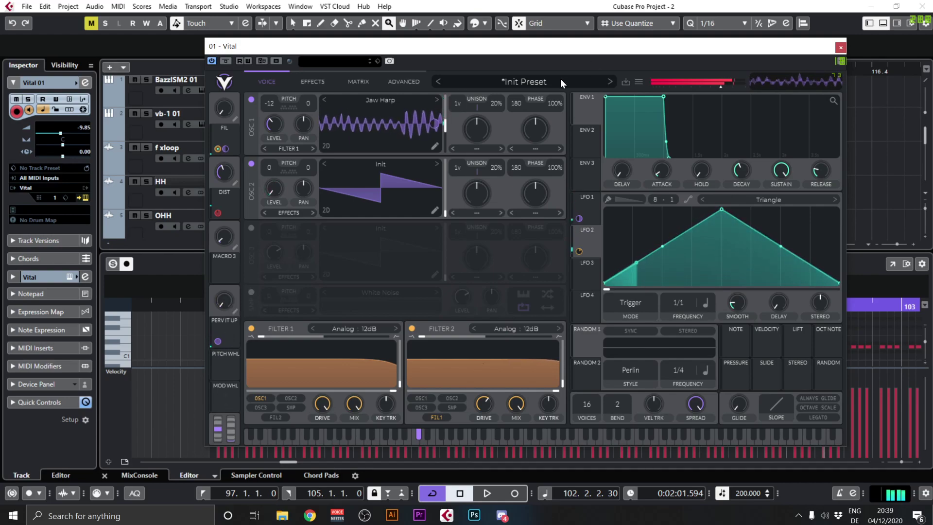
- Set the Distortion drive to 7.2 dB, assign Macro 3 to it and name the macro "over do it"
click(310, 82)
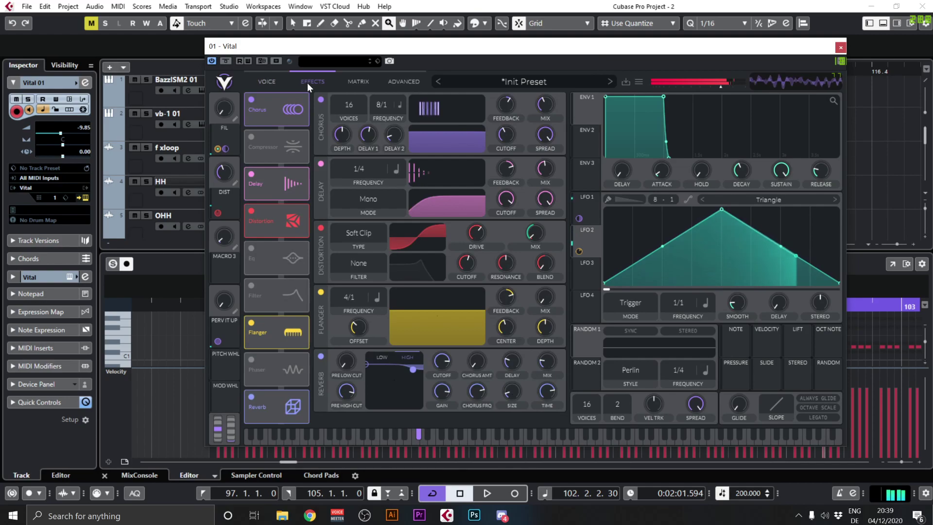
mouse_move(475, 238)
mouse_down()
mouse_move(486, 216)
mouse_move(486, 247)
mouse_up()
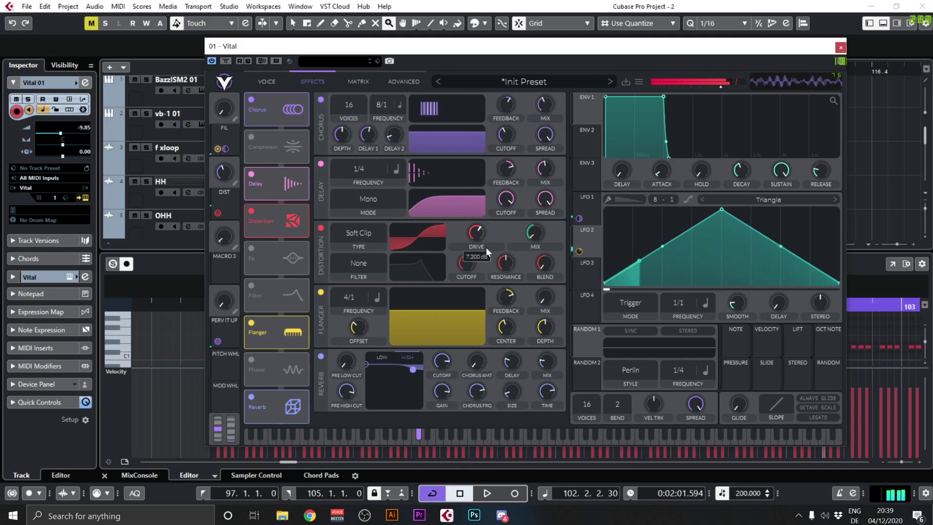
drag(228, 270, 477, 236)
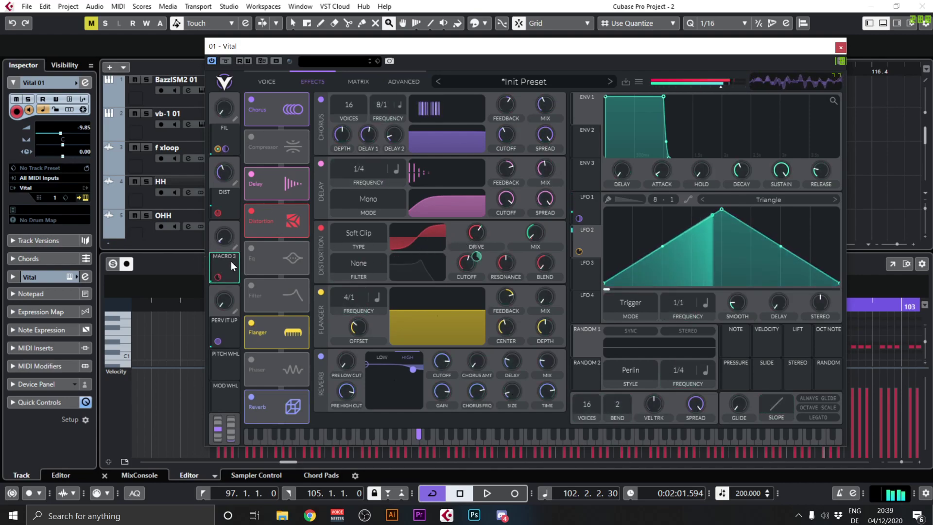
double_click(224, 256)
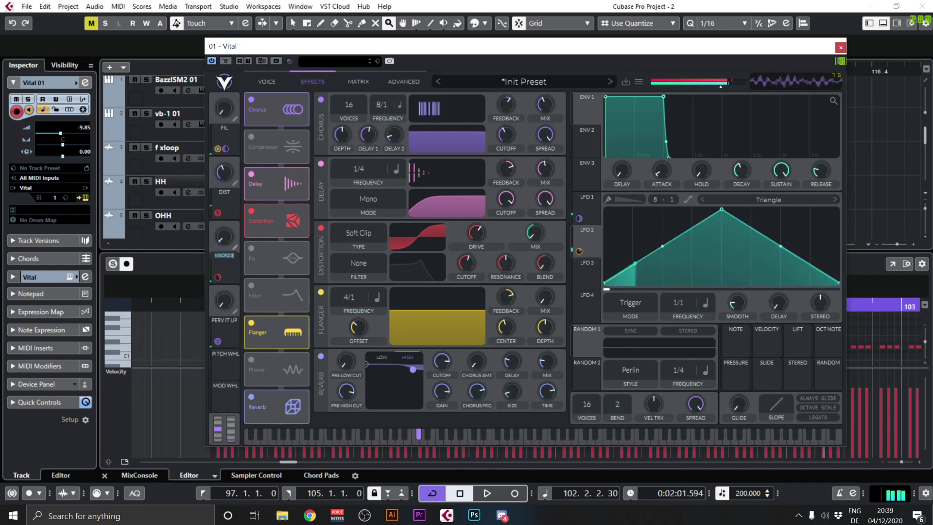
text(over do)
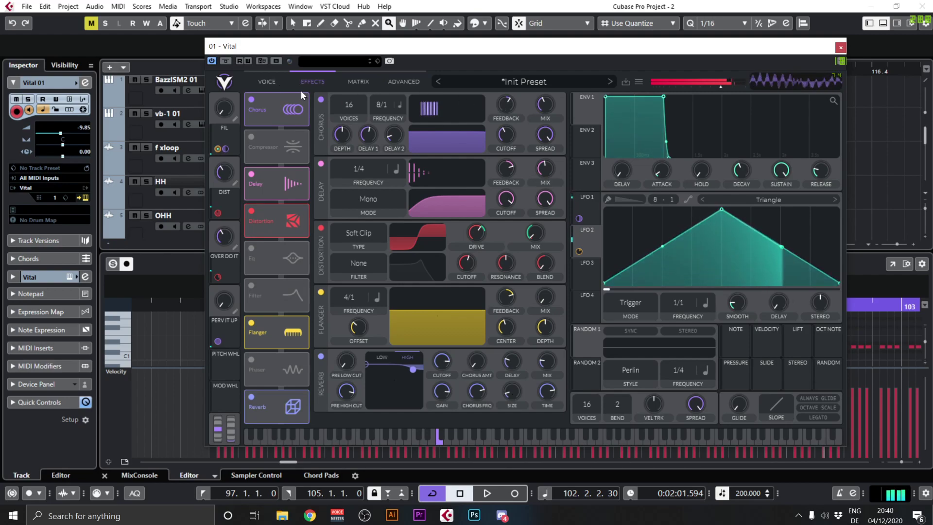
- Lower Oscillator 1's level slightly
click(267, 81)
mouse_move(272, 126)
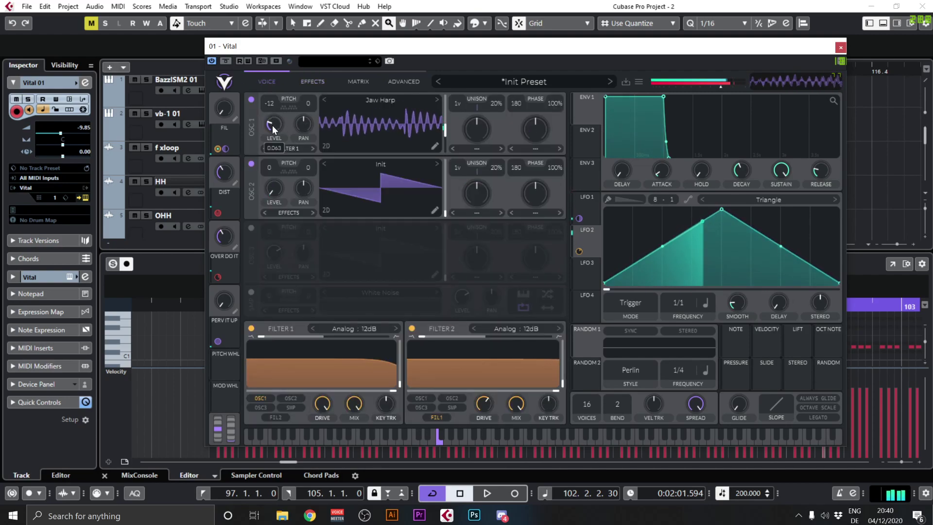
drag(271, 122, 267, 121)
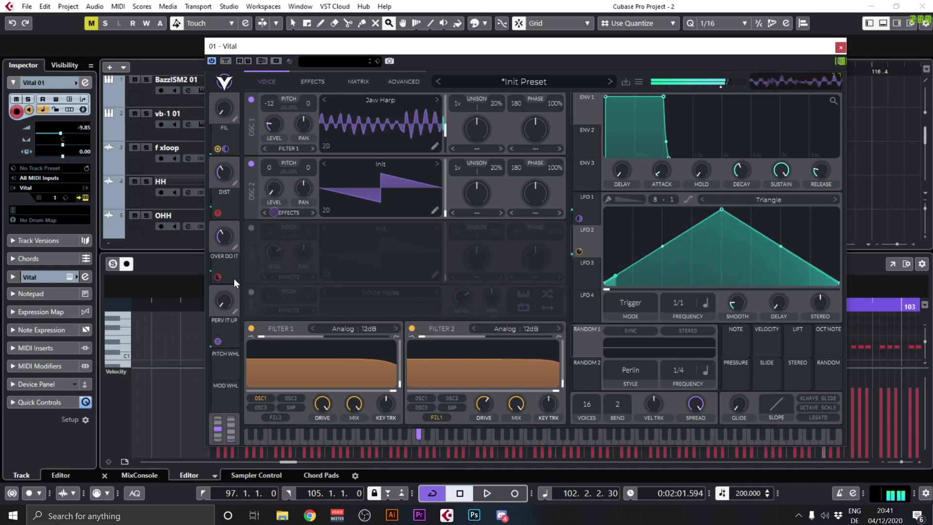
- Reduce the "perv it up" macro's modulation amount on Oscillator 2's level, then sweep the macro to maximum and back to zero
drag(218, 342, 217, 369)
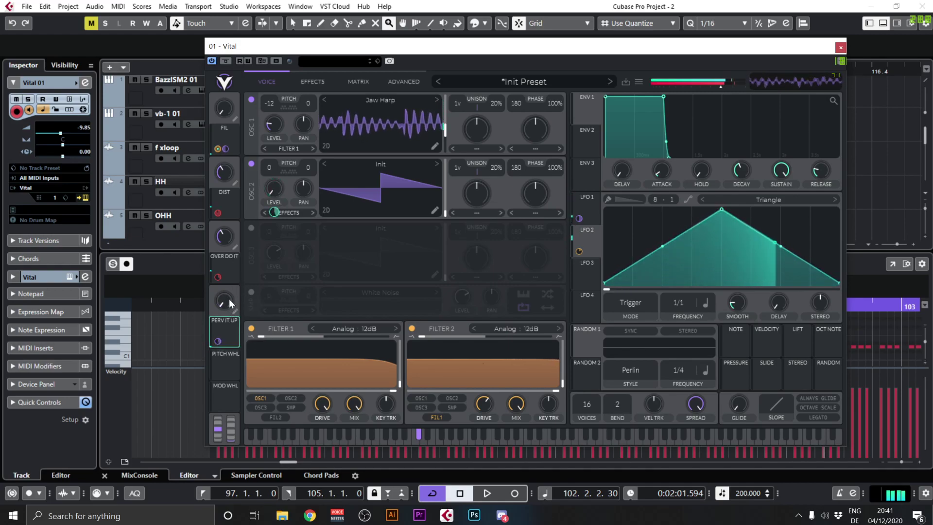
drag(230, 294, 247, 197)
mouse_move(221, 340)
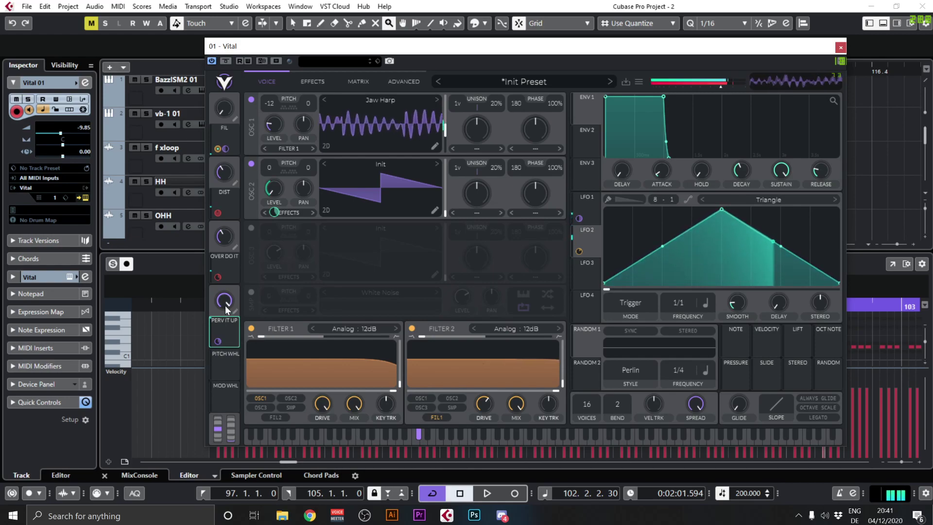
drag(224, 302, 224, 458)
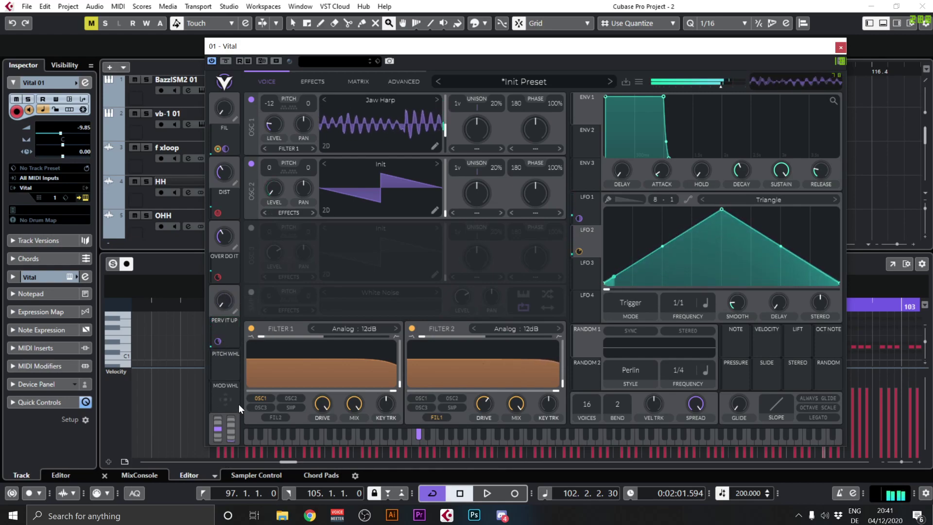